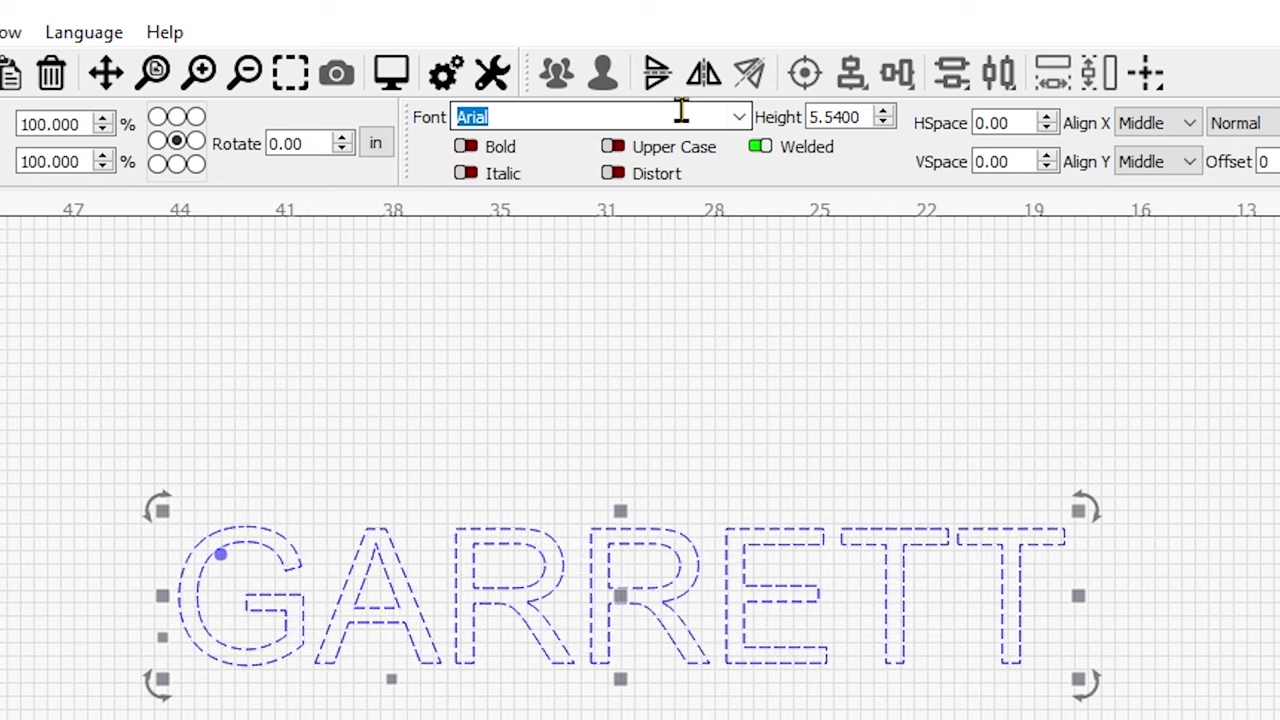
pyautogui.write('ttRounds Neue T')
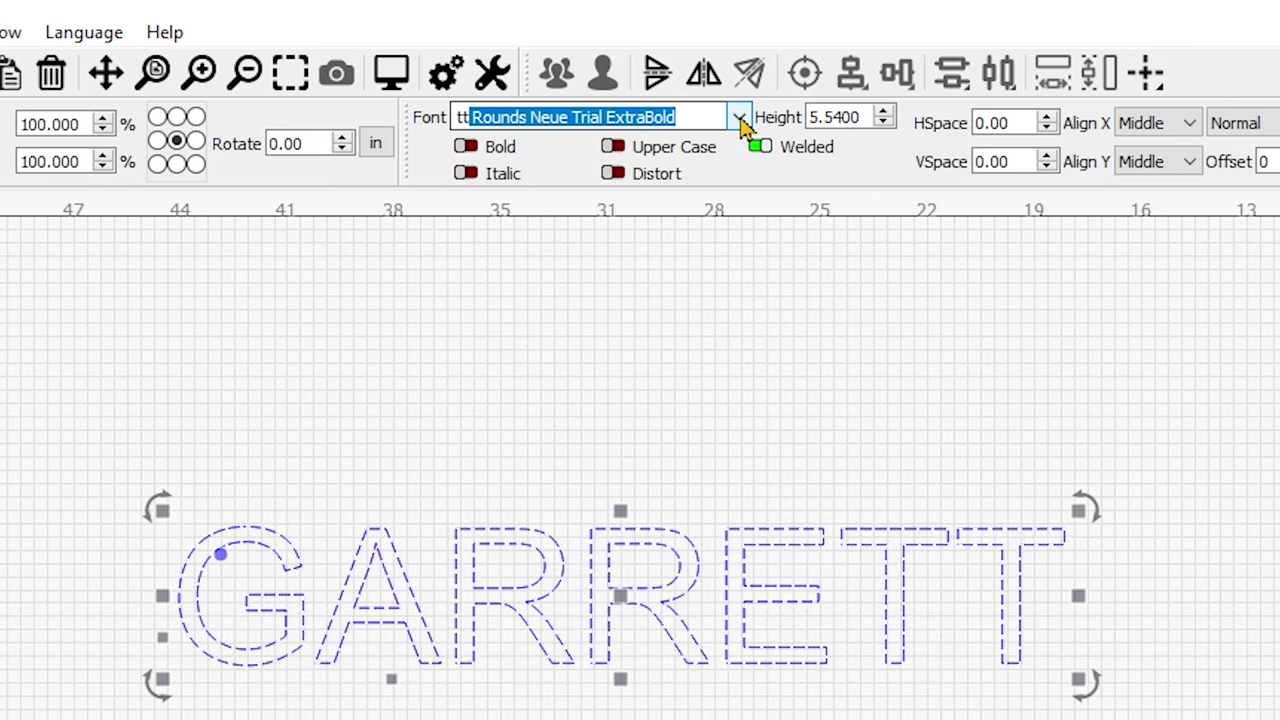
pyautogui.click(740, 120)
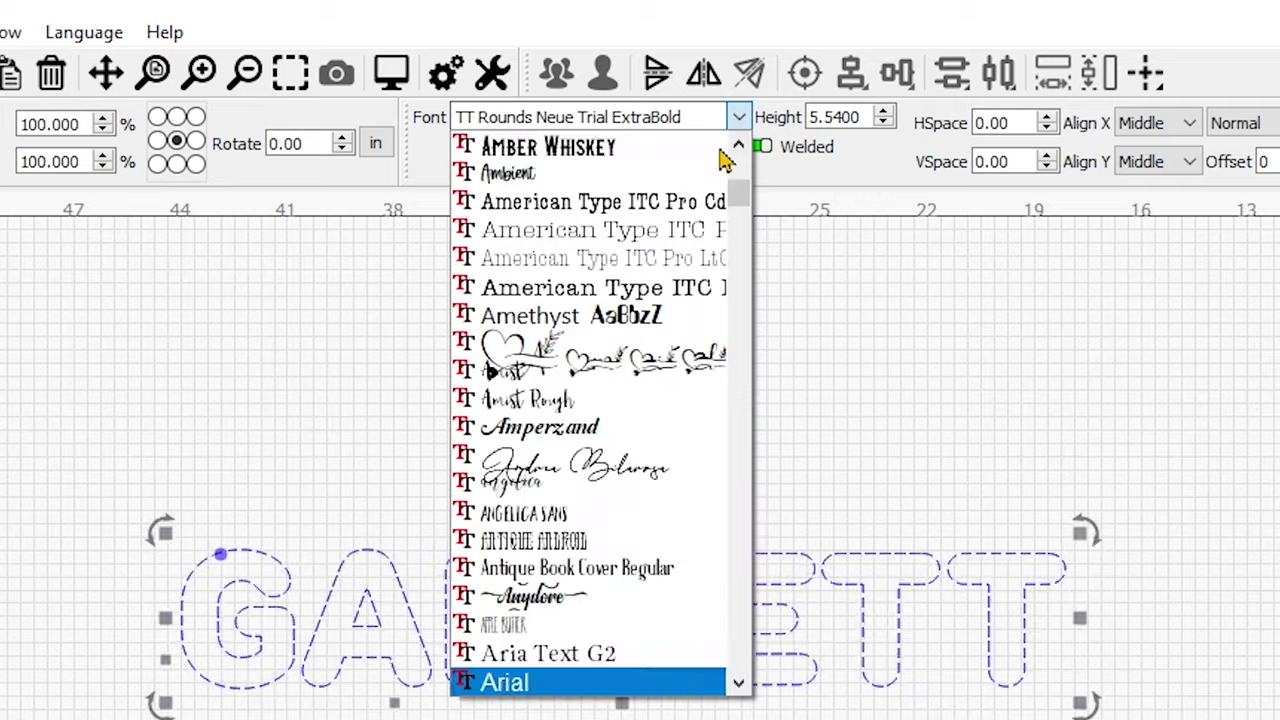
pyautogui.scroll(-15, 660, 580)
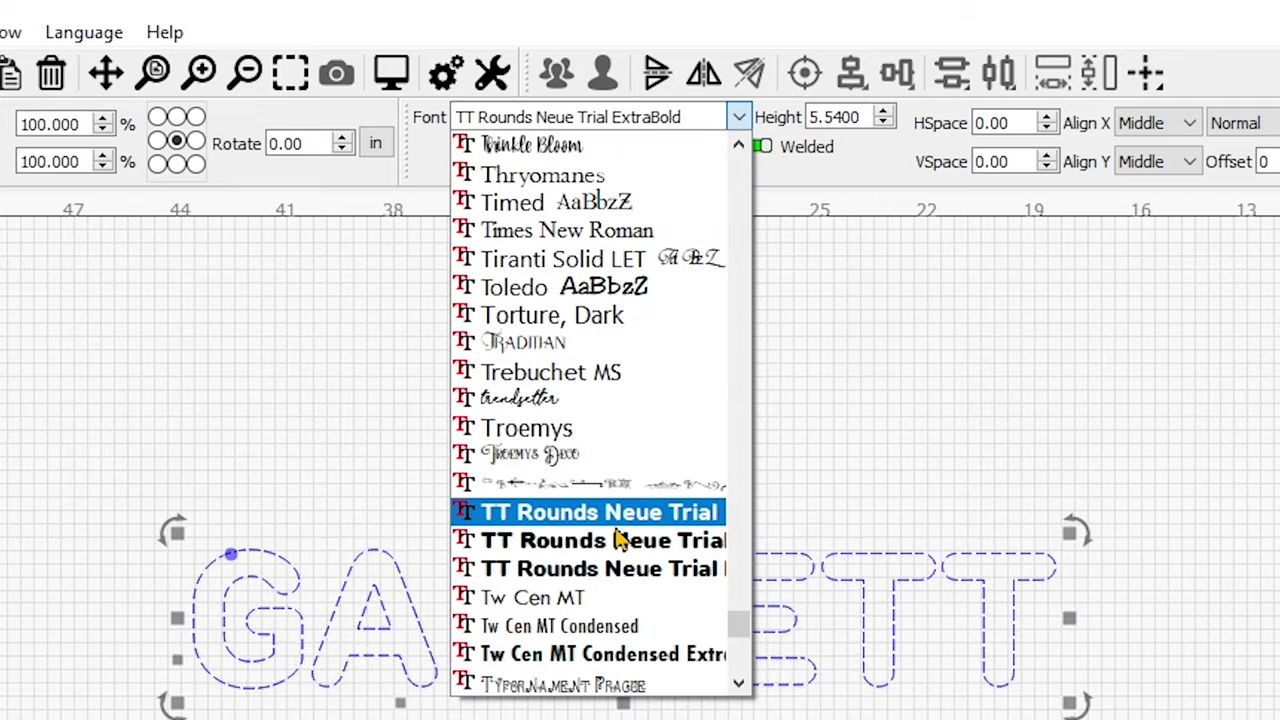
pyautogui.click(612, 568)
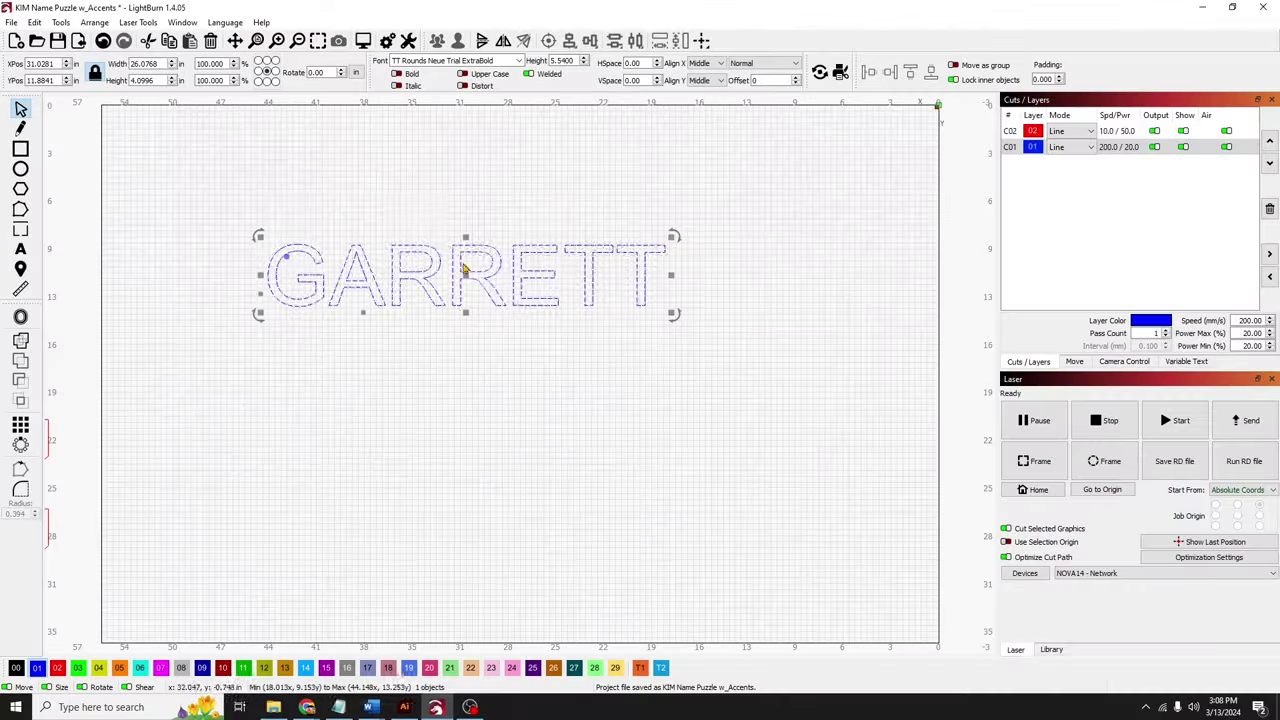
pyautogui.hotkey('ctrl', 'z')
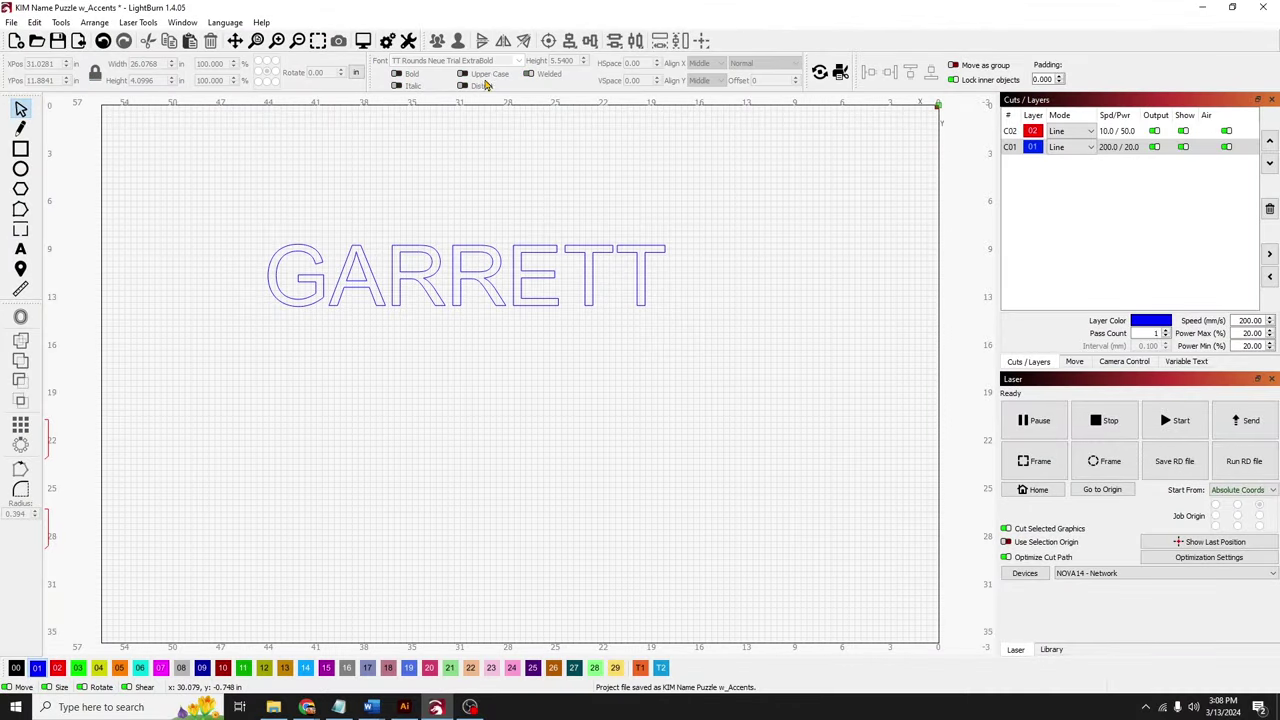
# - Change the name text's font from Arial to TT Rounds Neue Trial ExtraBold
pyautogui.click(485, 250)
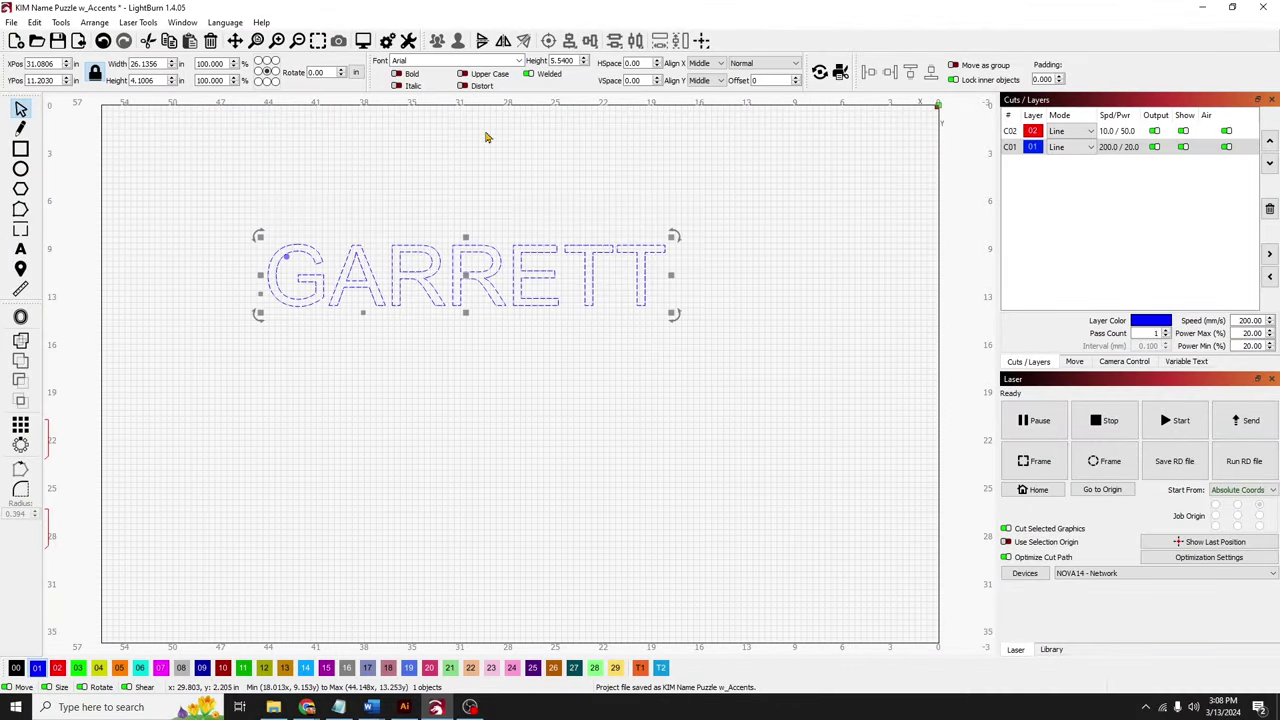
pyautogui.click(518, 61)
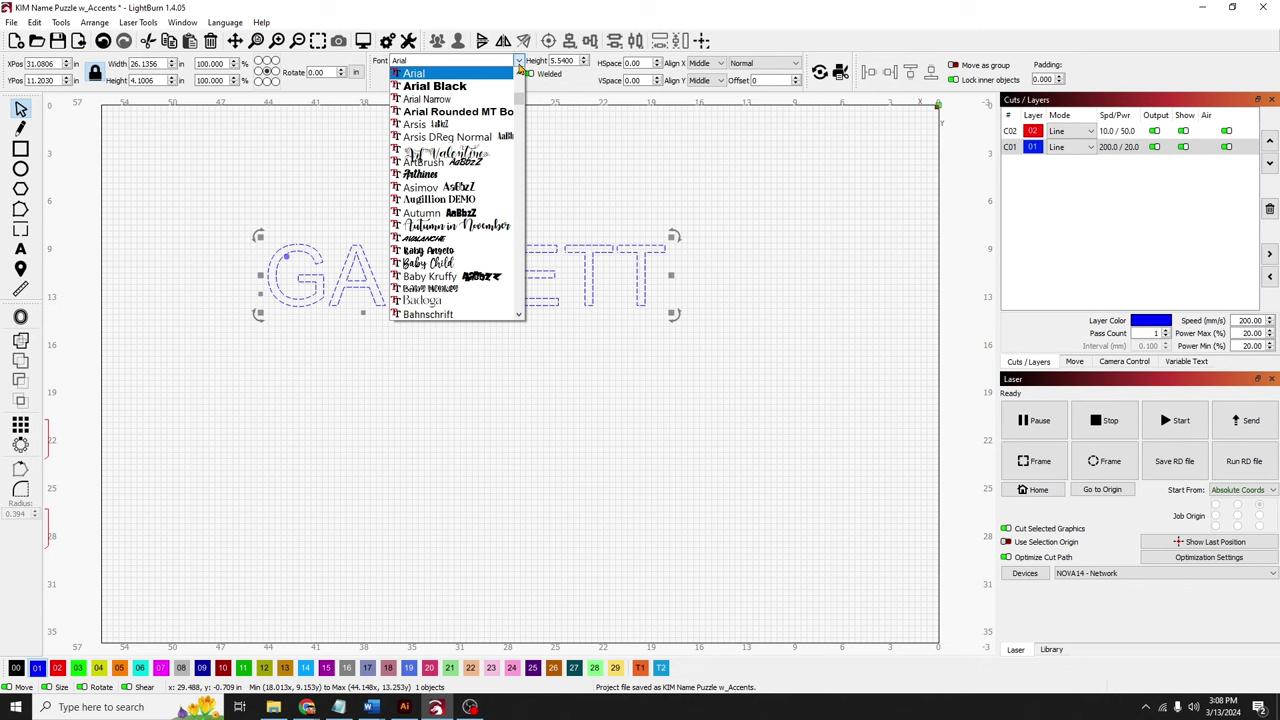
pyautogui.scroll(-20, 478, 308)
pyautogui.click(478, 301)
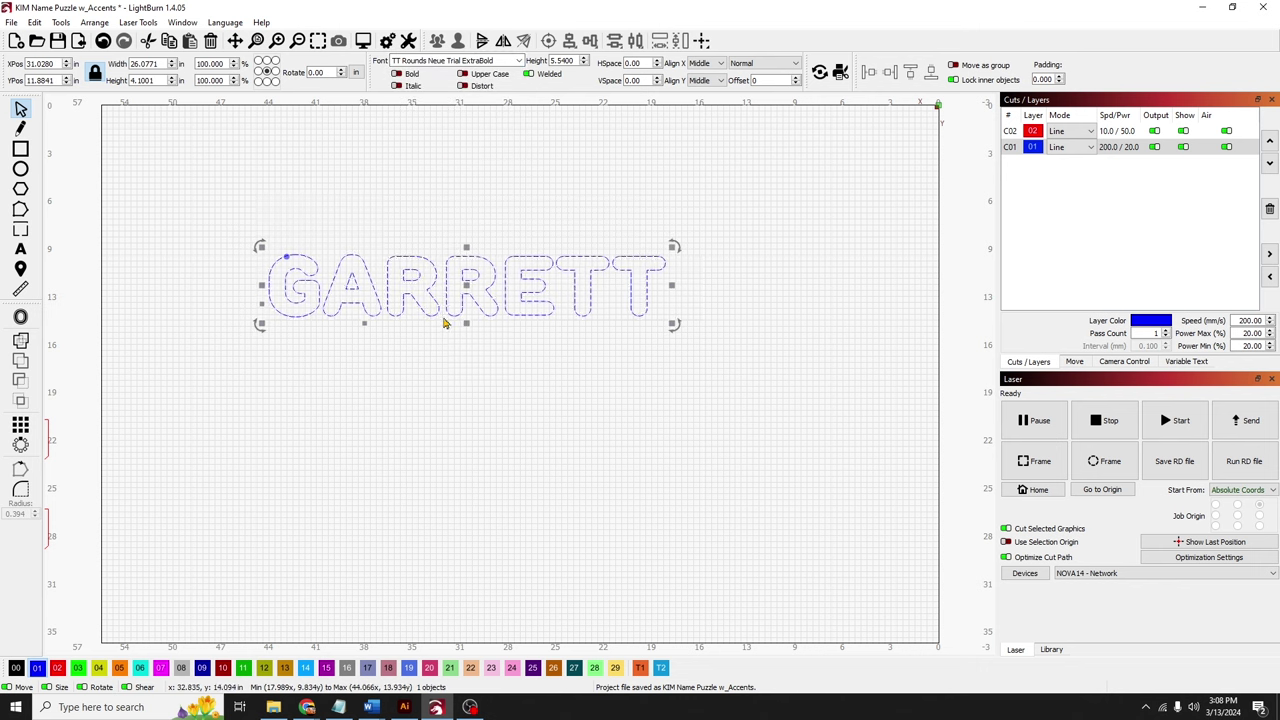
# - Set the name text's height to 3 in with proportions locked and reposition it in the upper middle of the work area
pyautogui.moveTo(463, 293); pyautogui.dragTo(493, 262)
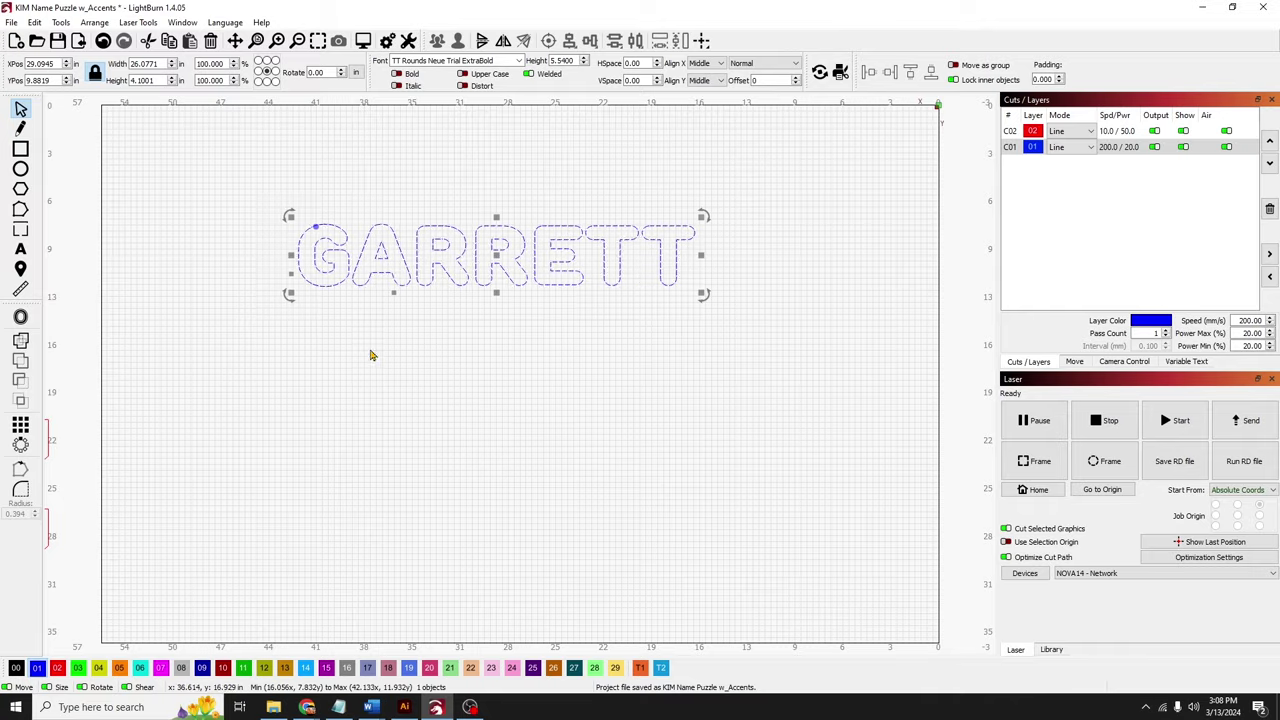
pyautogui.tripleClick(152, 80)
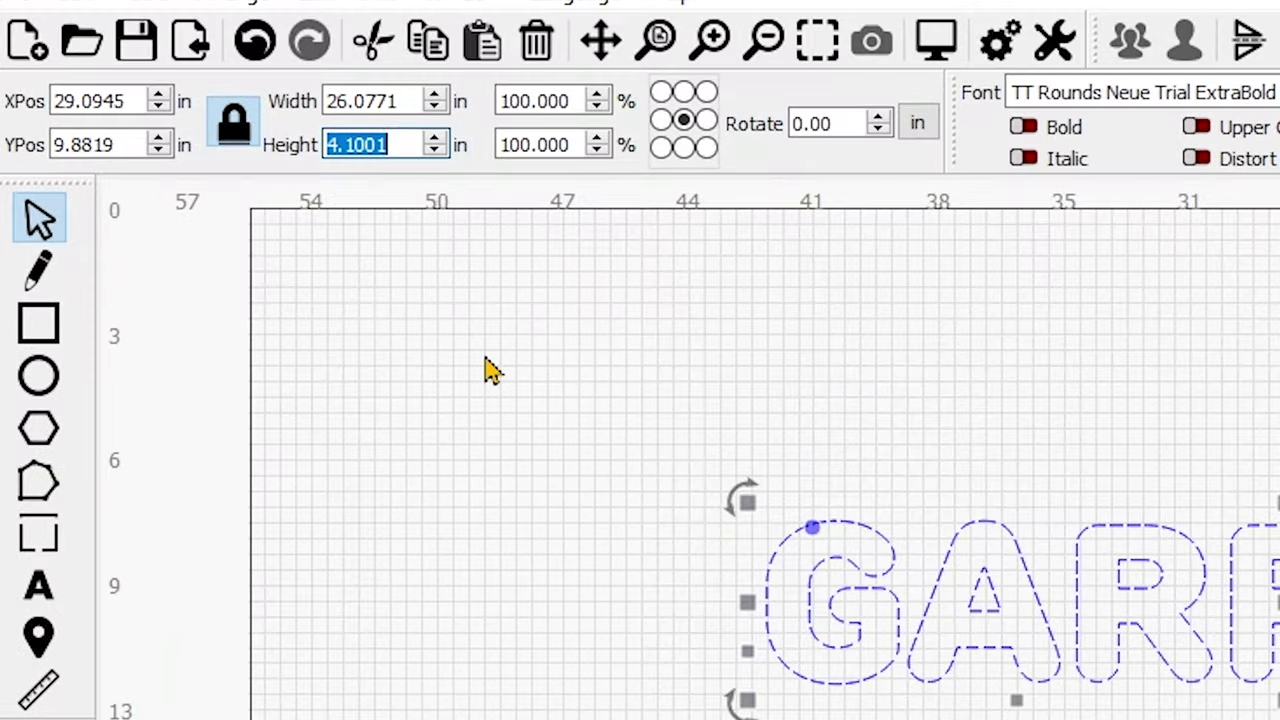
pyautogui.write('3')
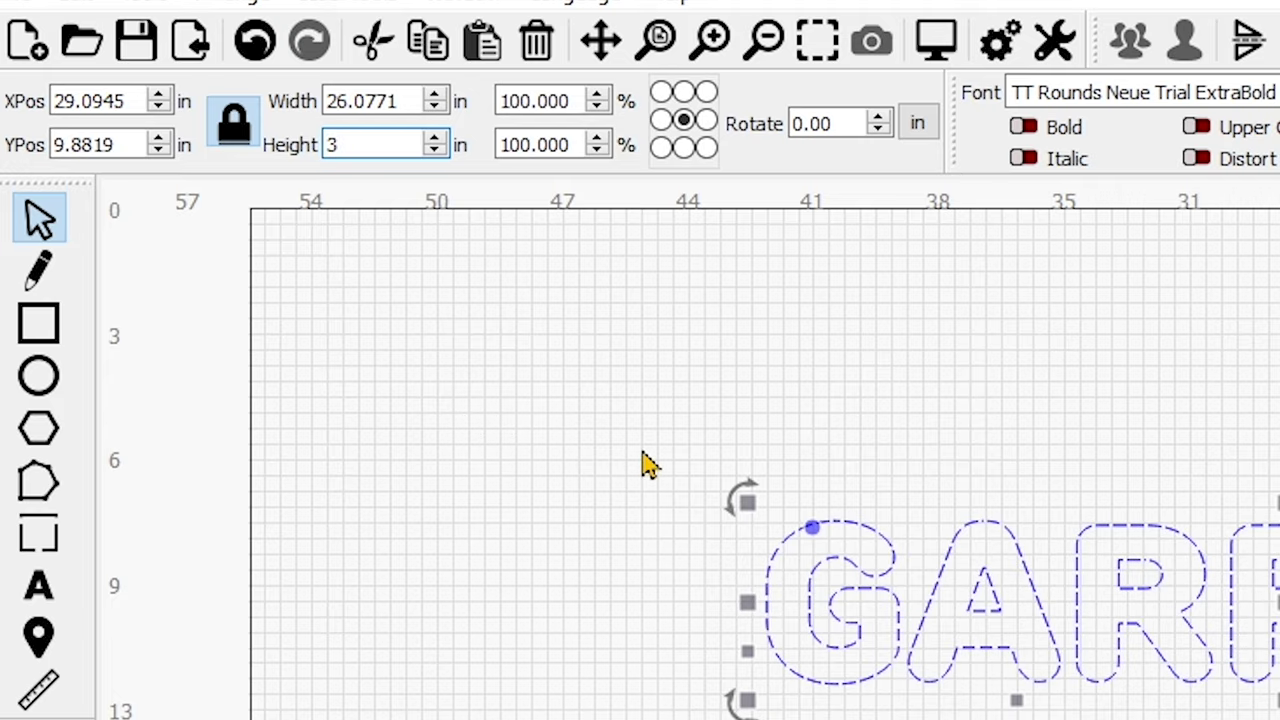
pyautogui.press('Return')
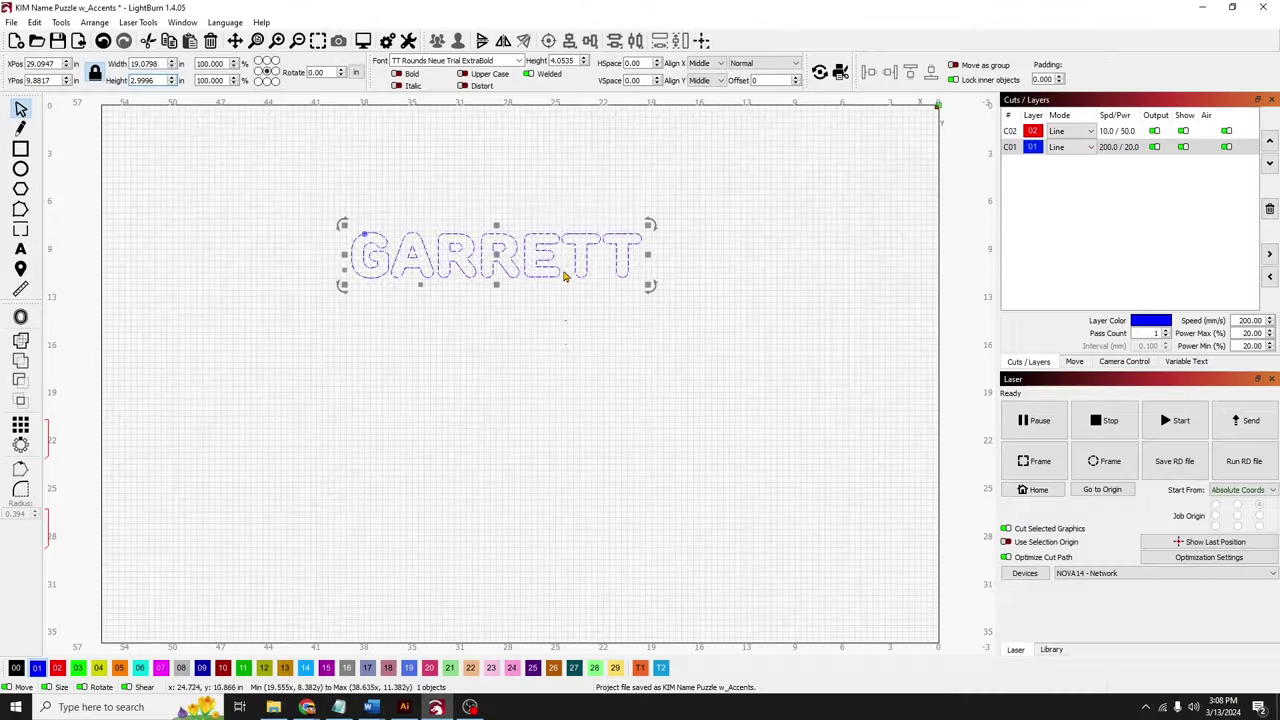
pyautogui.click(1038, 601)
pyautogui.click(497, 248)
pyautogui.moveTo(497, 248); pyautogui.dragTo(504, 272)
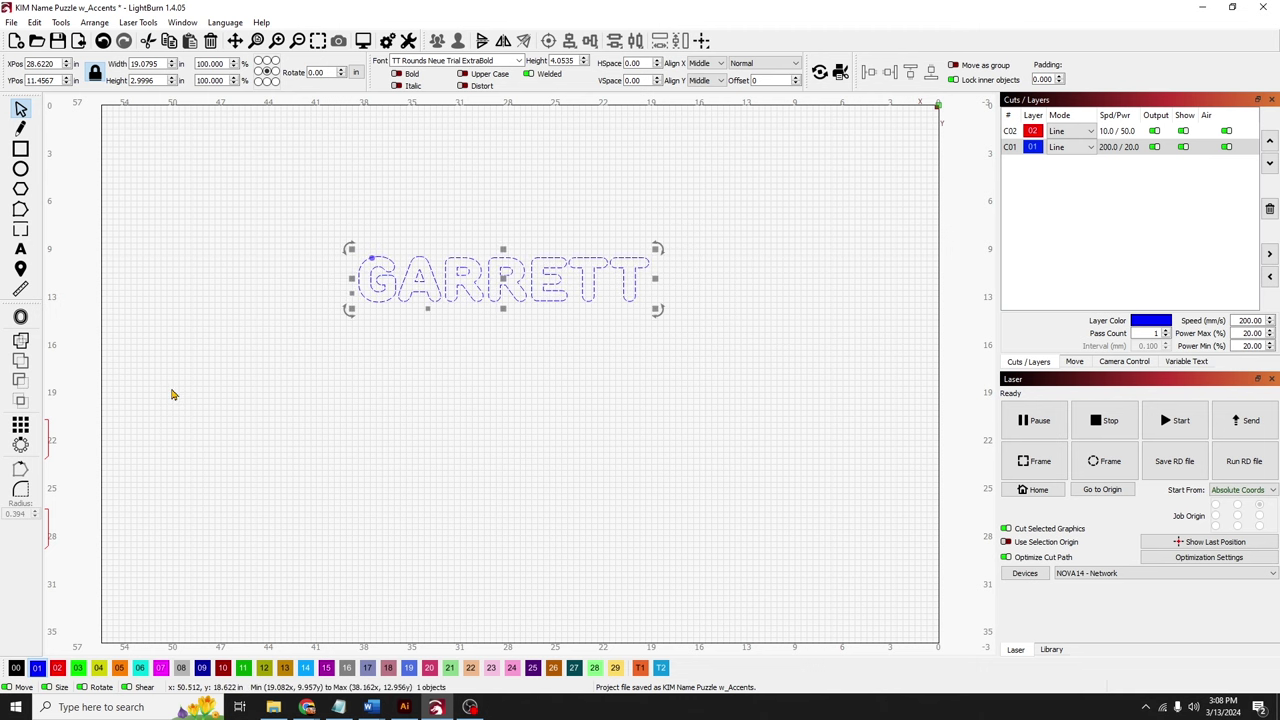
# - Offset the name text outward by 0.5647 in with round corners, outer shapes only, and assign the resulting outline to red layer 02
pyautogui.click(21, 318)
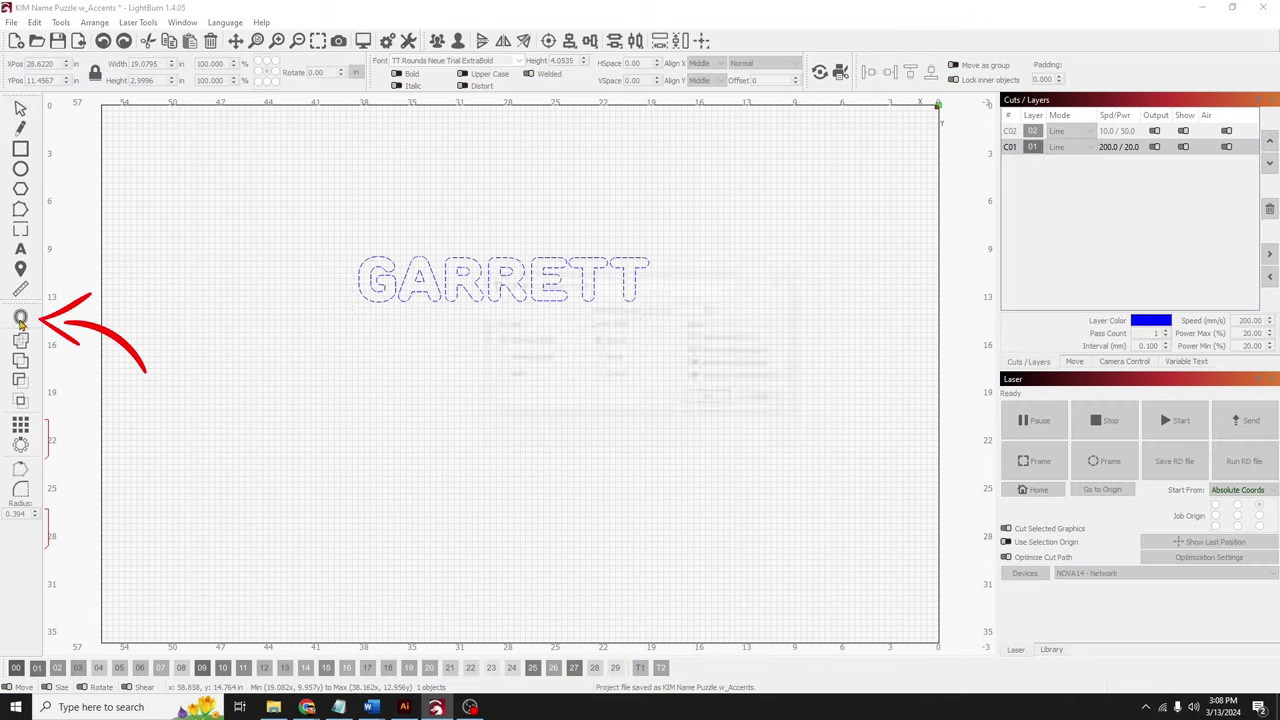
pyautogui.moveTo(680, 284); pyautogui.dragTo(855, 192)
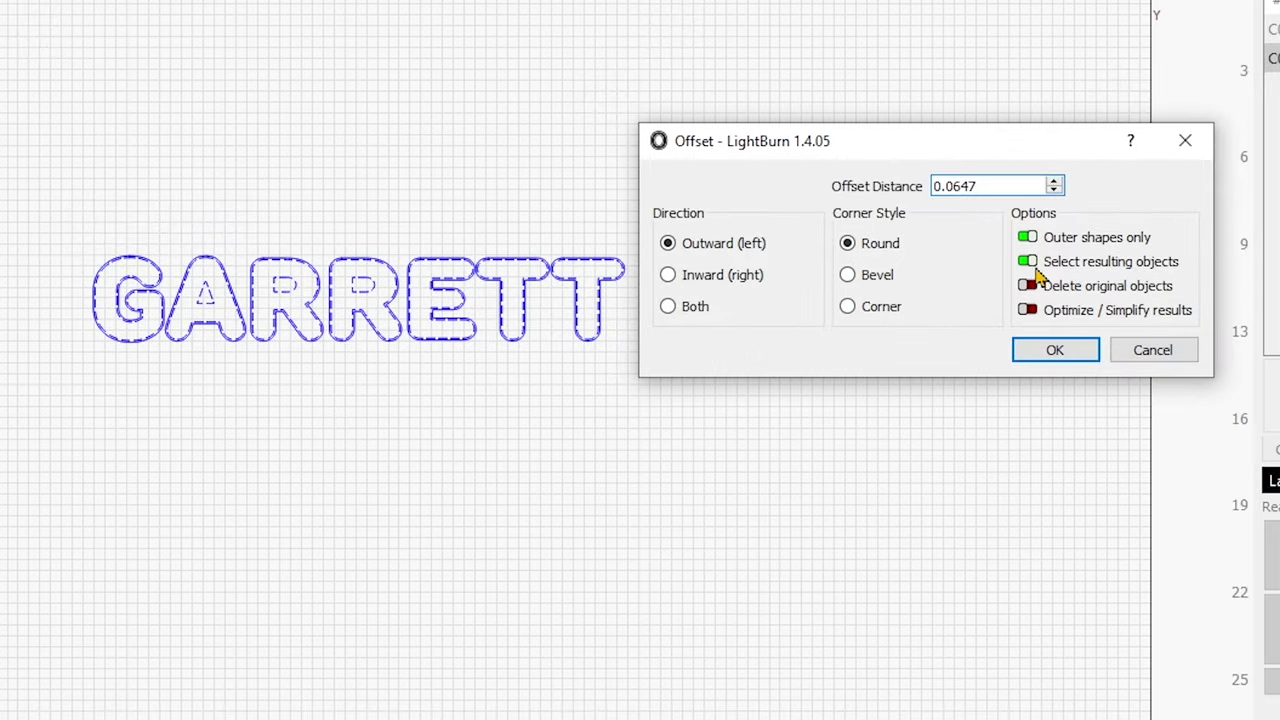
pyautogui.click(1053, 181)
pyautogui.click(1053, 181)
pyautogui.click(1053, 181)
pyautogui.click(1053, 181)
pyautogui.click(1053, 181)
pyautogui.click(1053, 181)
pyautogui.click(1053, 181)
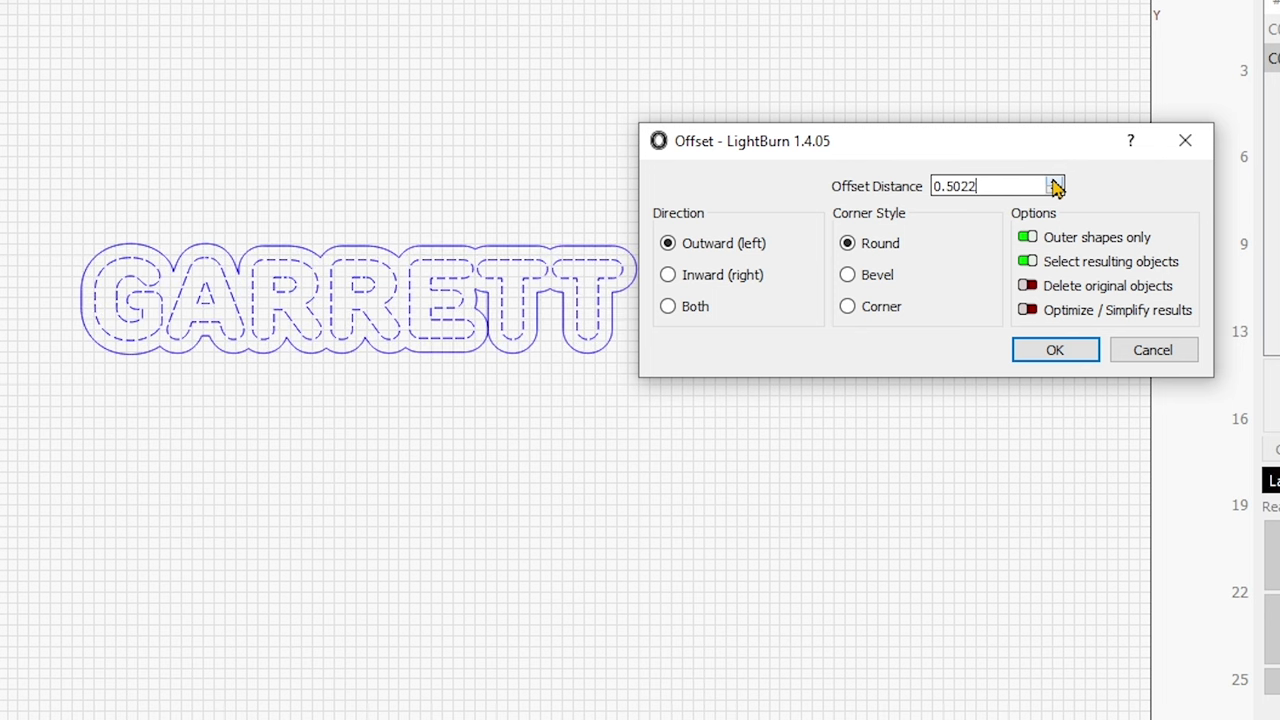
pyautogui.click(1053, 181)
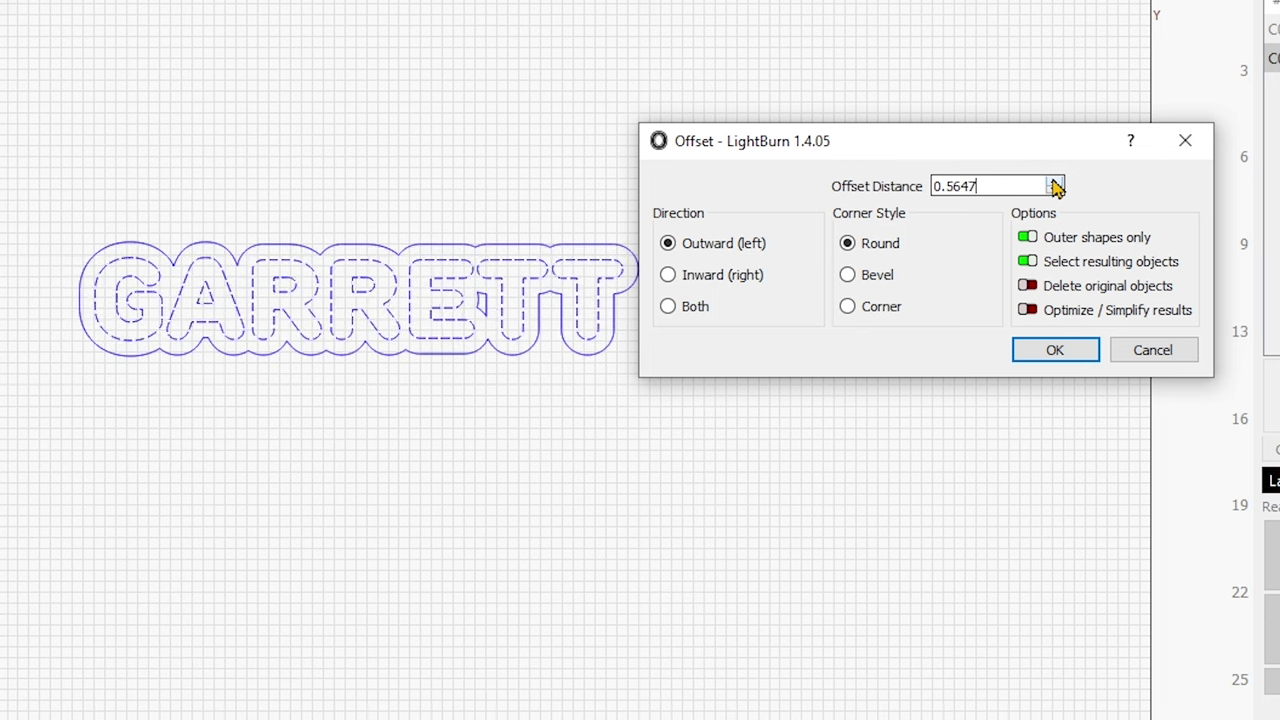
pyautogui.moveTo(1049, 149); pyautogui.dragTo(463, 447)
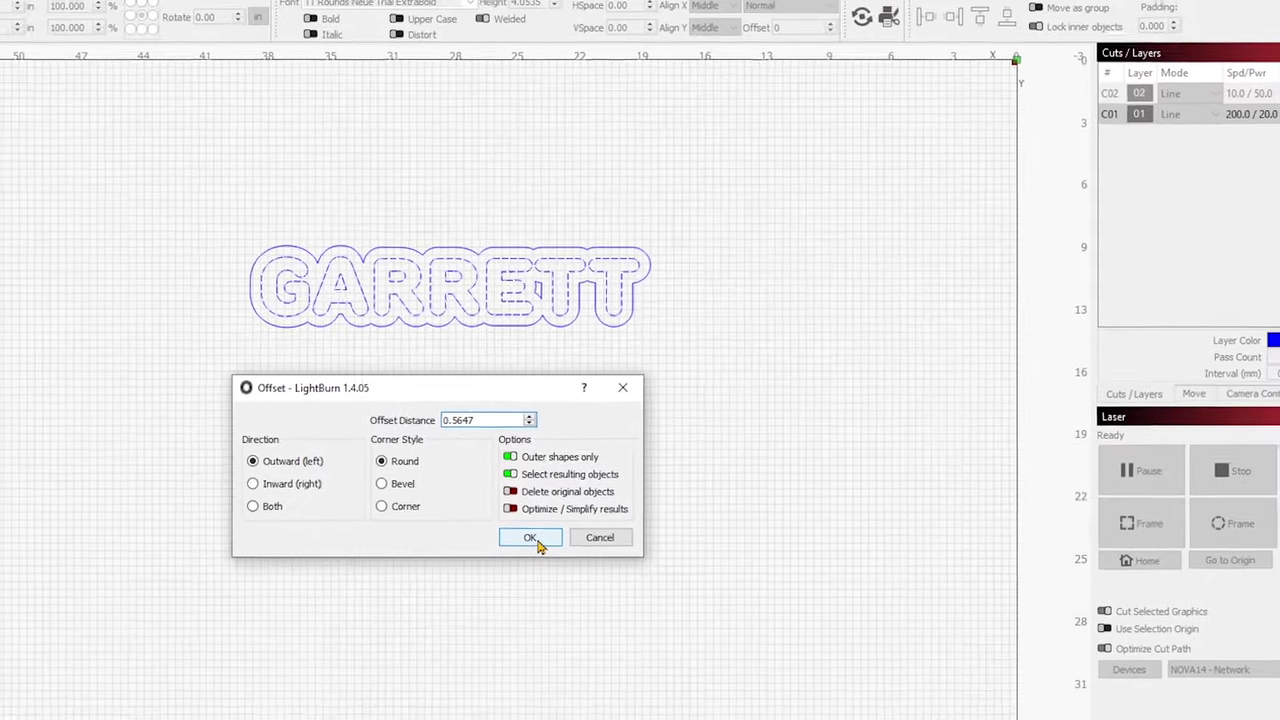
pyautogui.click(518, 565)
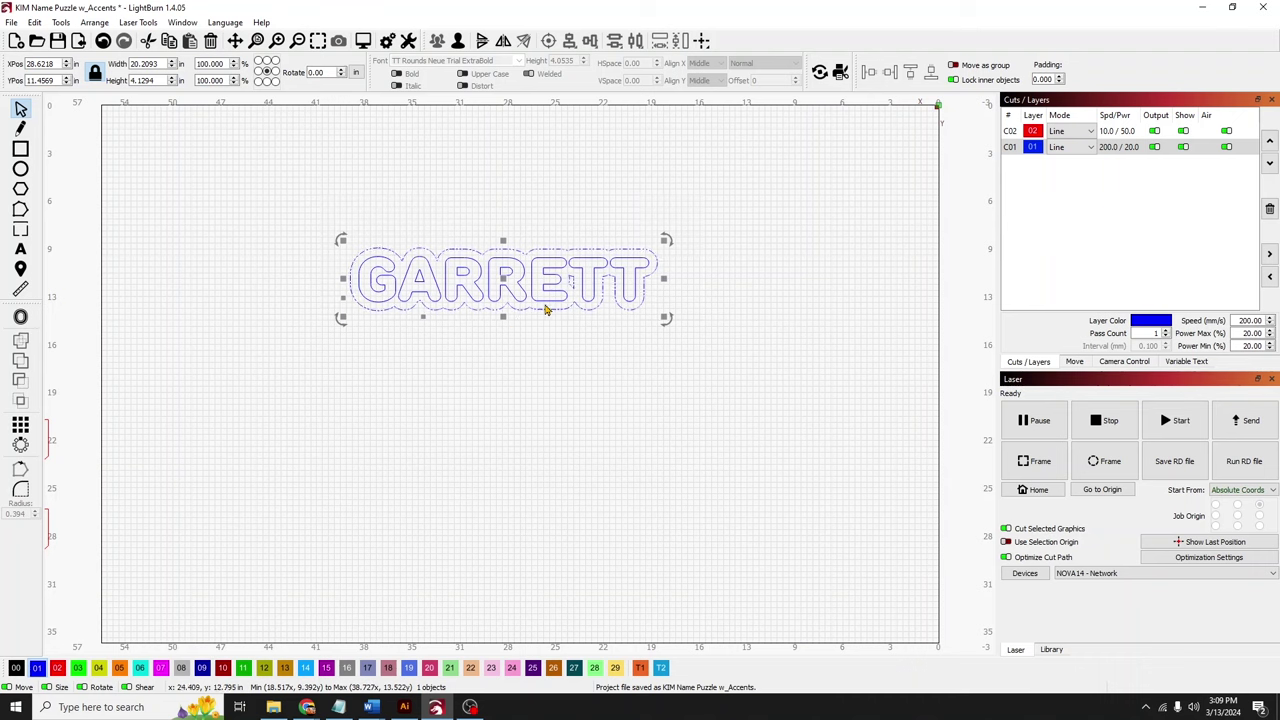
pyautogui.click(57, 667)
pyautogui.click(660, 295)
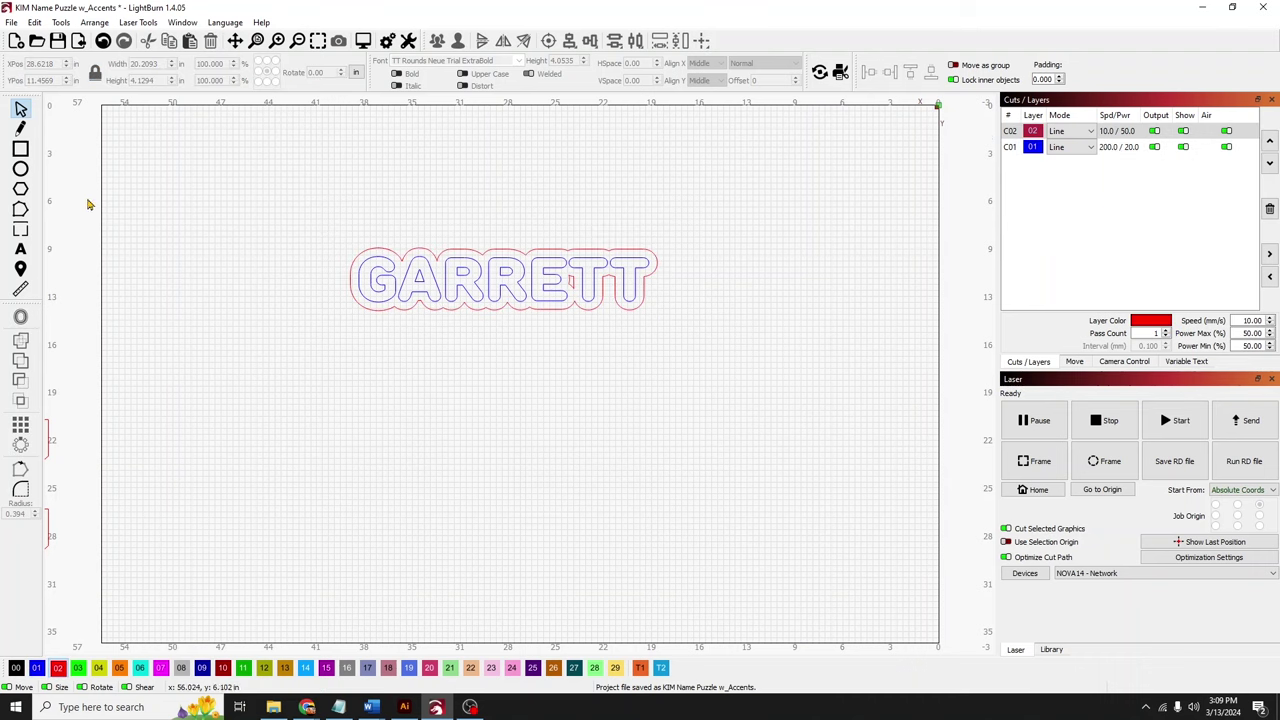
# - Draw a rectangle about 18.12 by 3.21 in over the lettering, inside the red outline and covering its internal gap
pyautogui.click(20, 148)
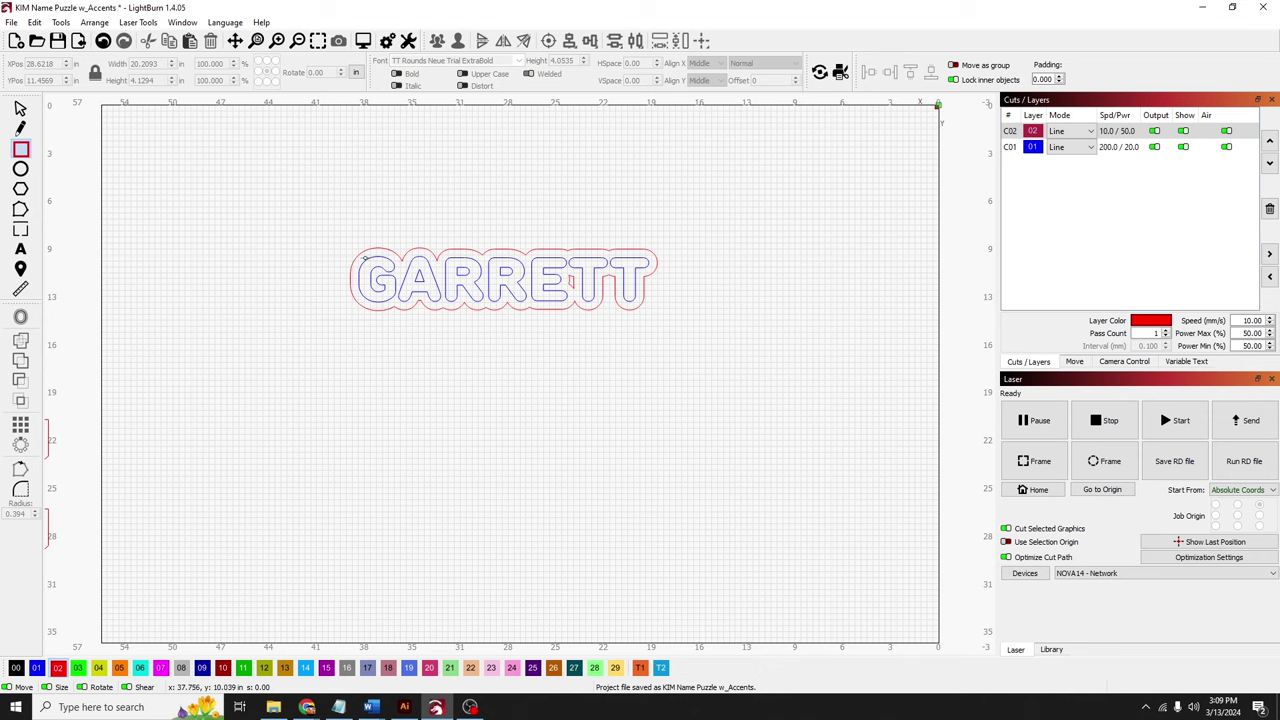
pyautogui.moveTo(366, 262); pyautogui.dragTo(576, 298)
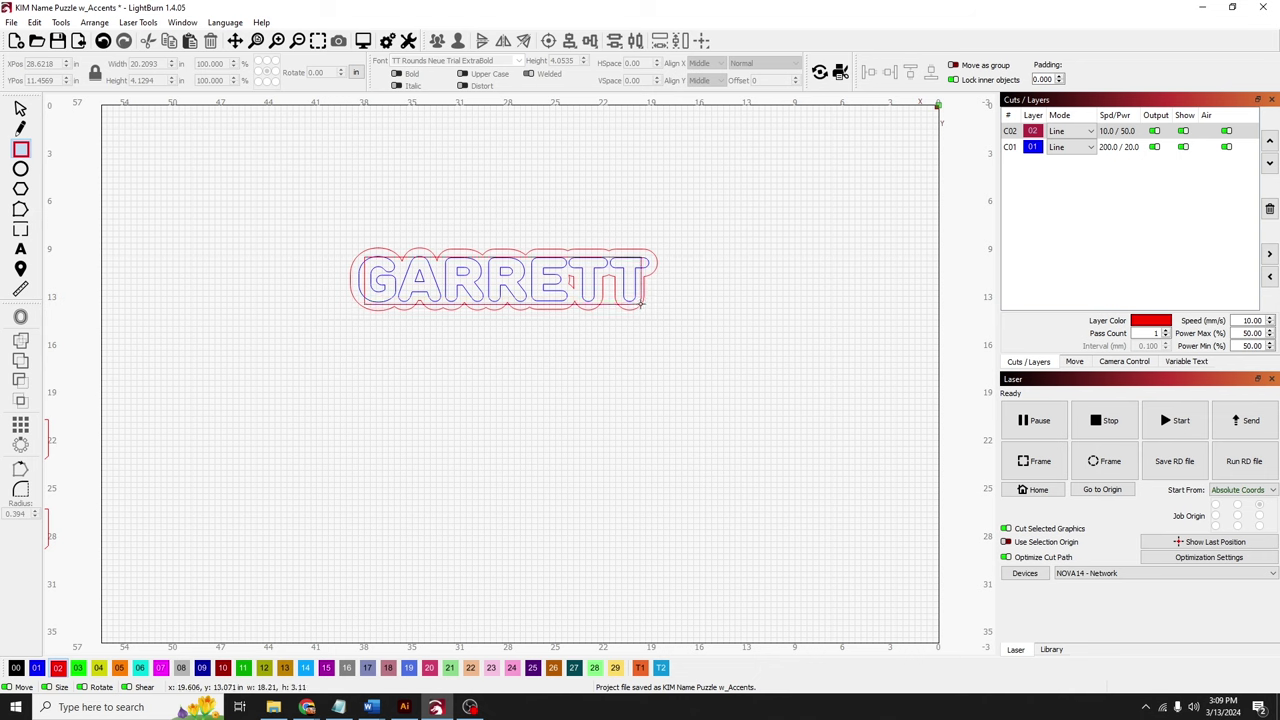
pyautogui.moveTo(641, 304); pyautogui.dragTo(641, 308)
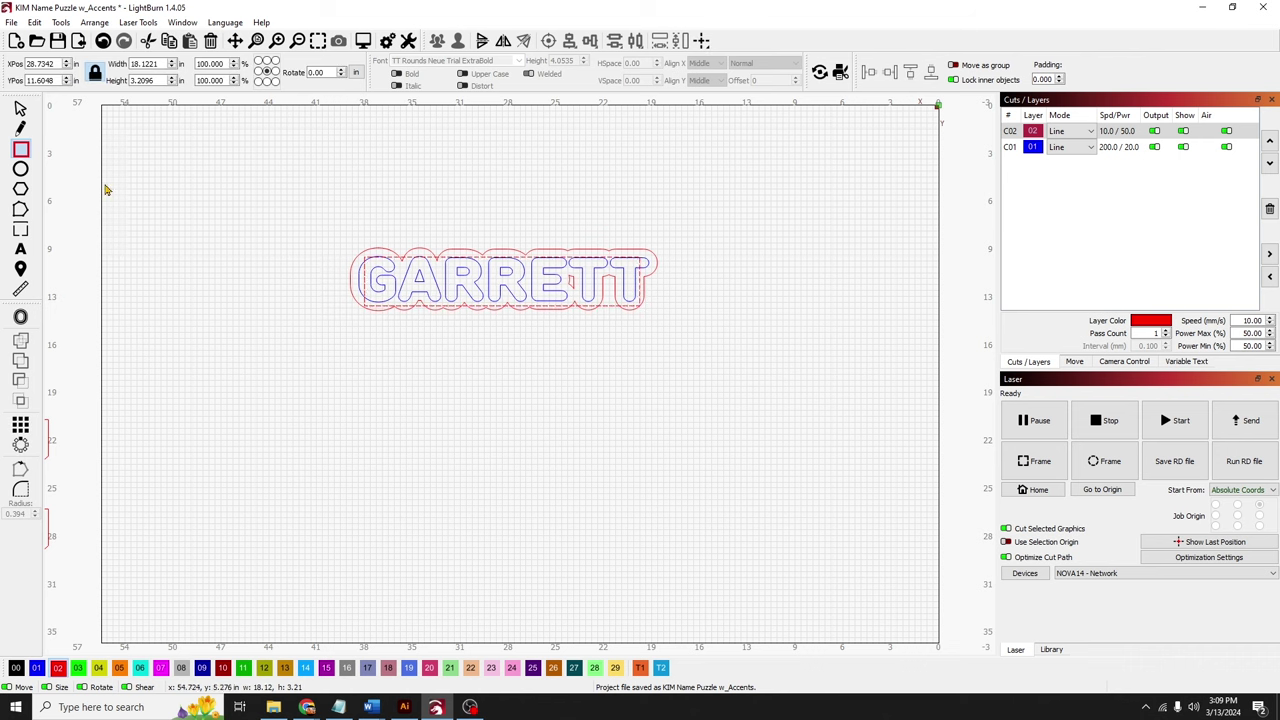
pyautogui.click(20, 108)
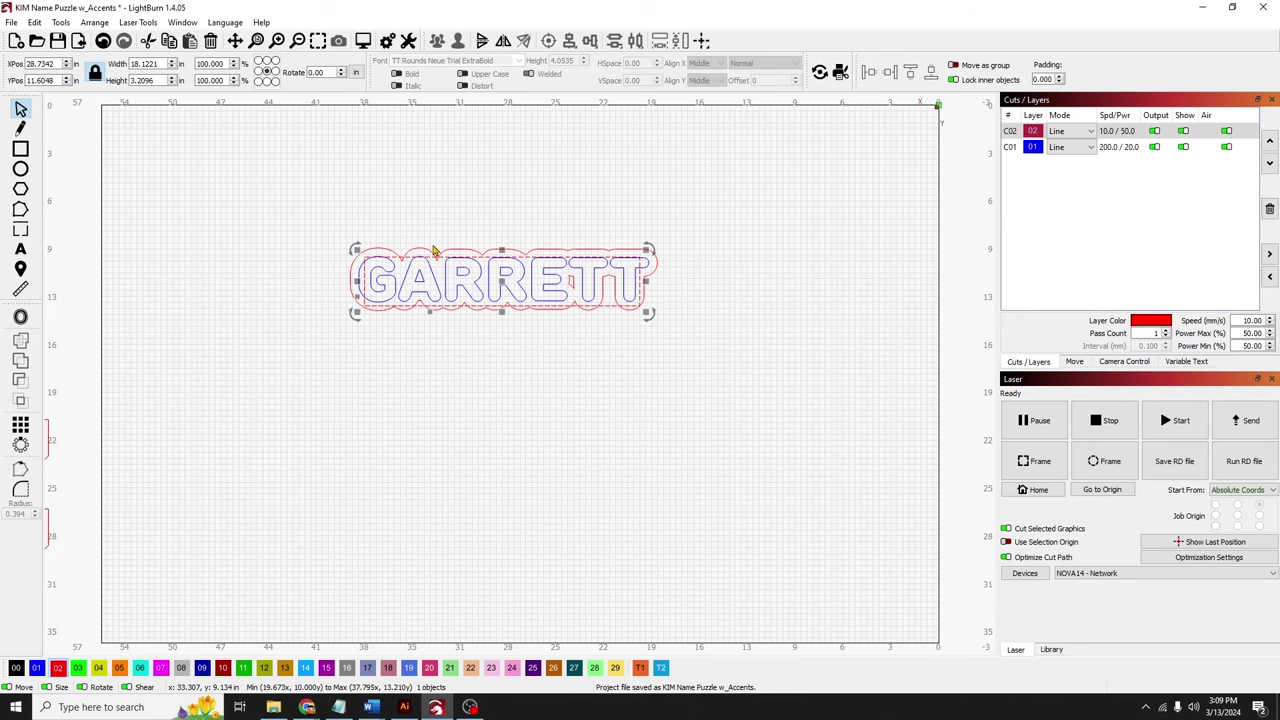
# - Union the rectangle with the red offset outline into one solid outer shape, leaving the blue letters out of the selection
pyautogui.hotkey('ctrl', 'a')
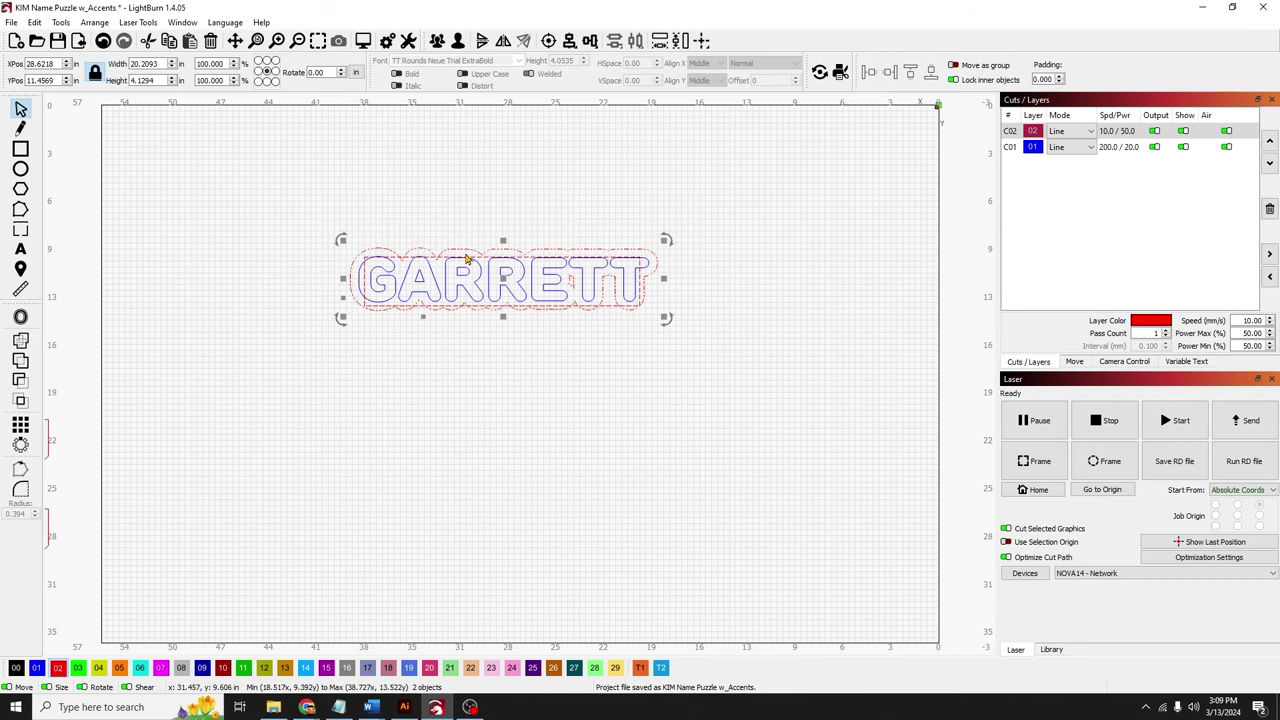
pyautogui.click(19, 364)
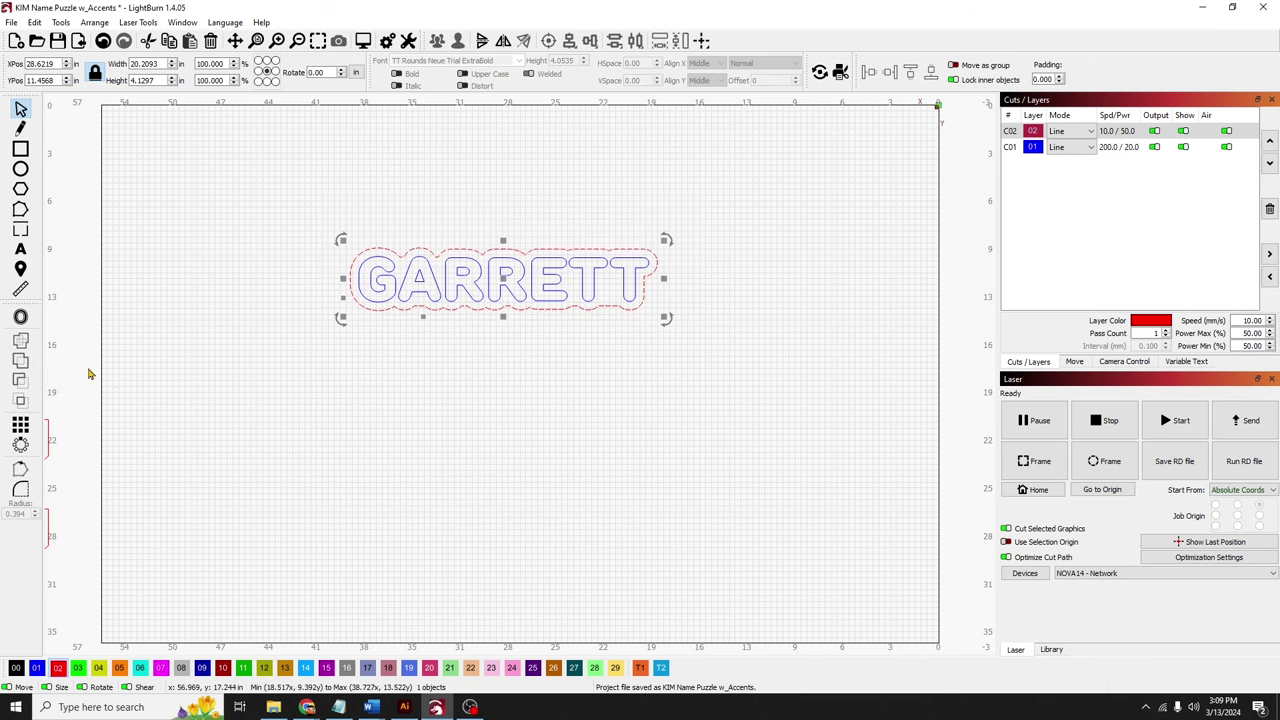
pyautogui.click(597, 332)
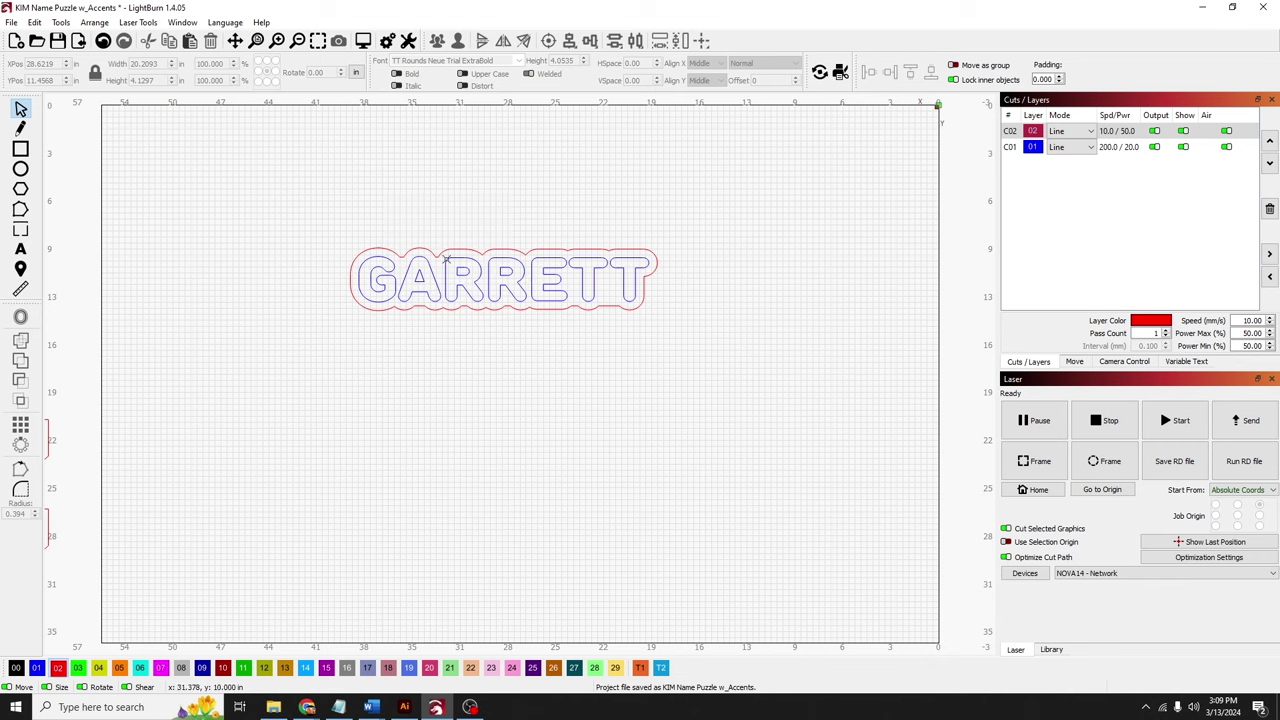
# - Duplicate the name text and its outline twice, stacking the two copies straight below the original
pyautogui.moveTo(676, 341); pyautogui.dragTo(317, 233)
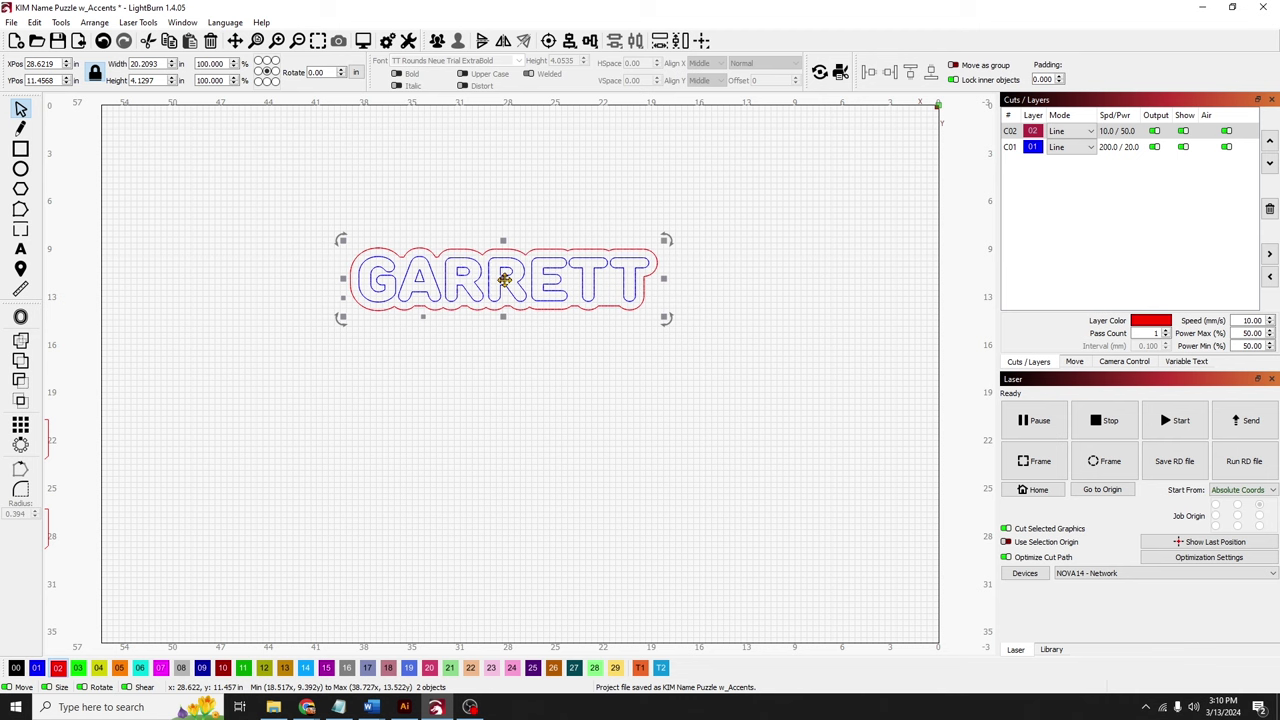
pyautogui.moveTo(504, 280); pyautogui.dragTo(504, 347)
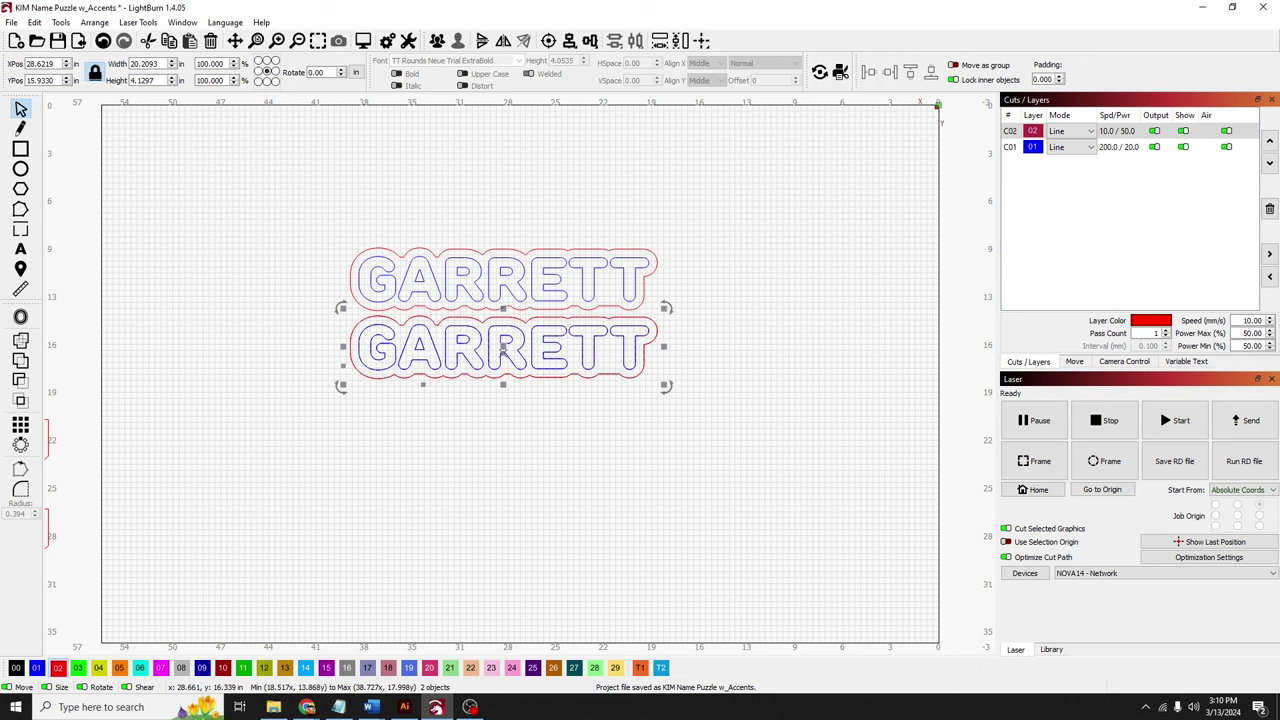
pyautogui.moveTo(504, 347); pyautogui.dragTo(504, 412)
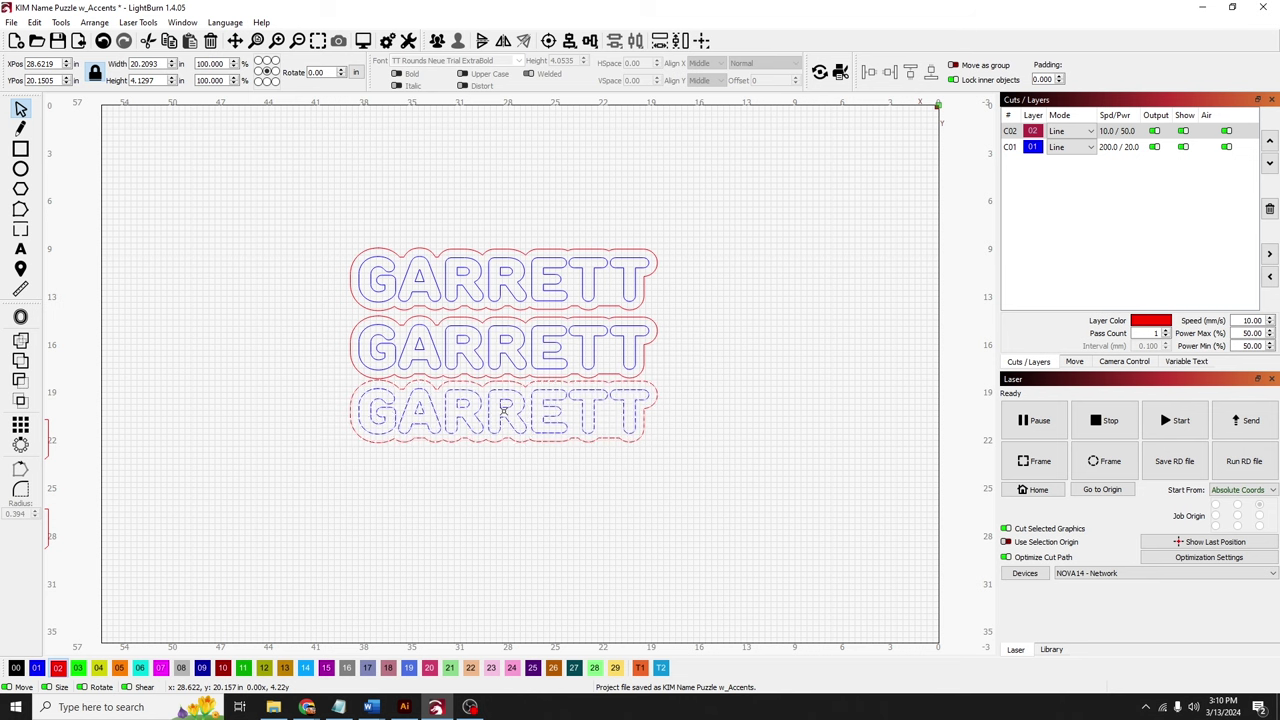
pyautogui.click(678, 371)
# - Assign all shapes of the two lower copies to red layer 02 and move both copies slightly closer to the original
pyautogui.moveTo(683, 458); pyautogui.dragTo(216, 340)
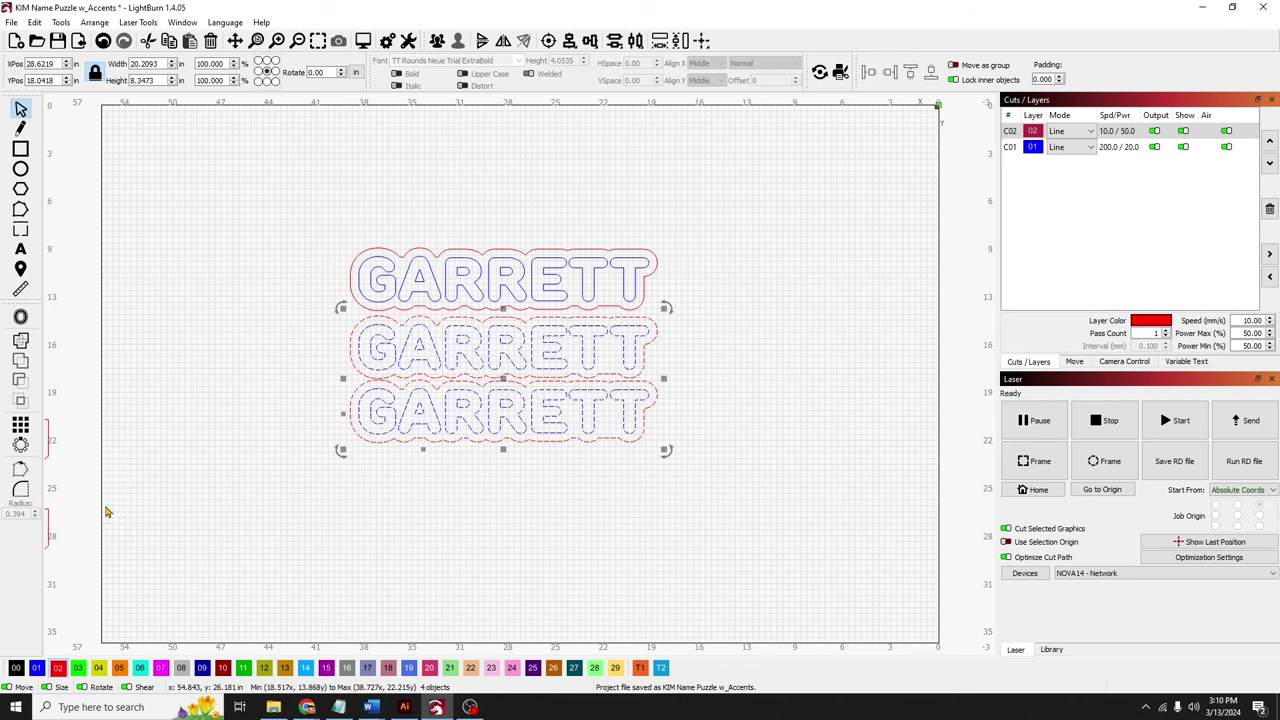
pyautogui.click(58, 668)
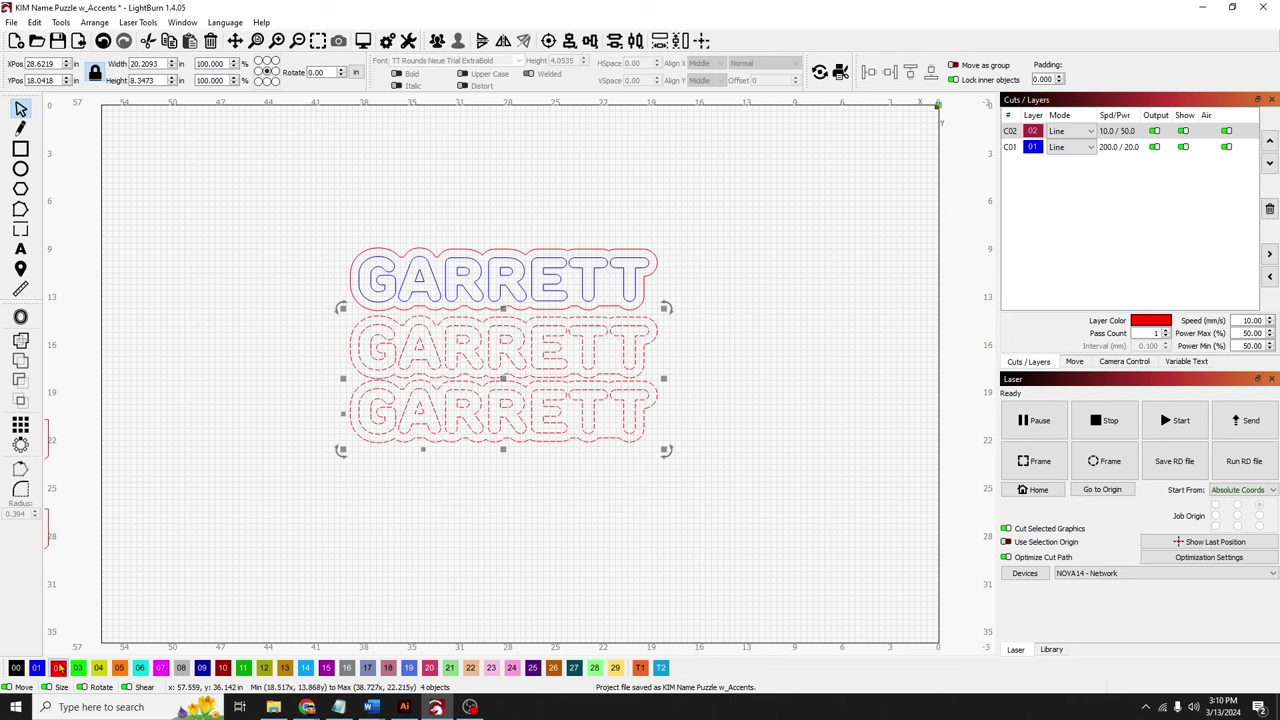
pyautogui.click(166, 494)
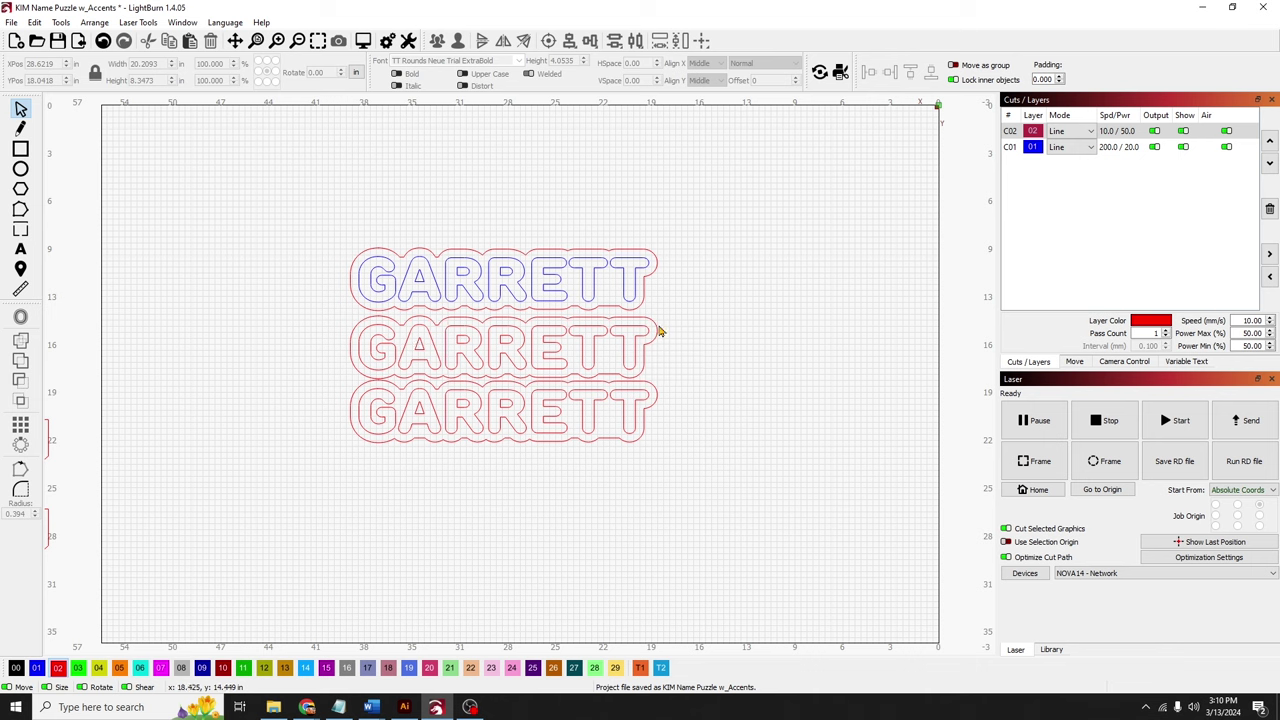
pyautogui.moveTo(663, 464); pyautogui.dragTo(330, 320)
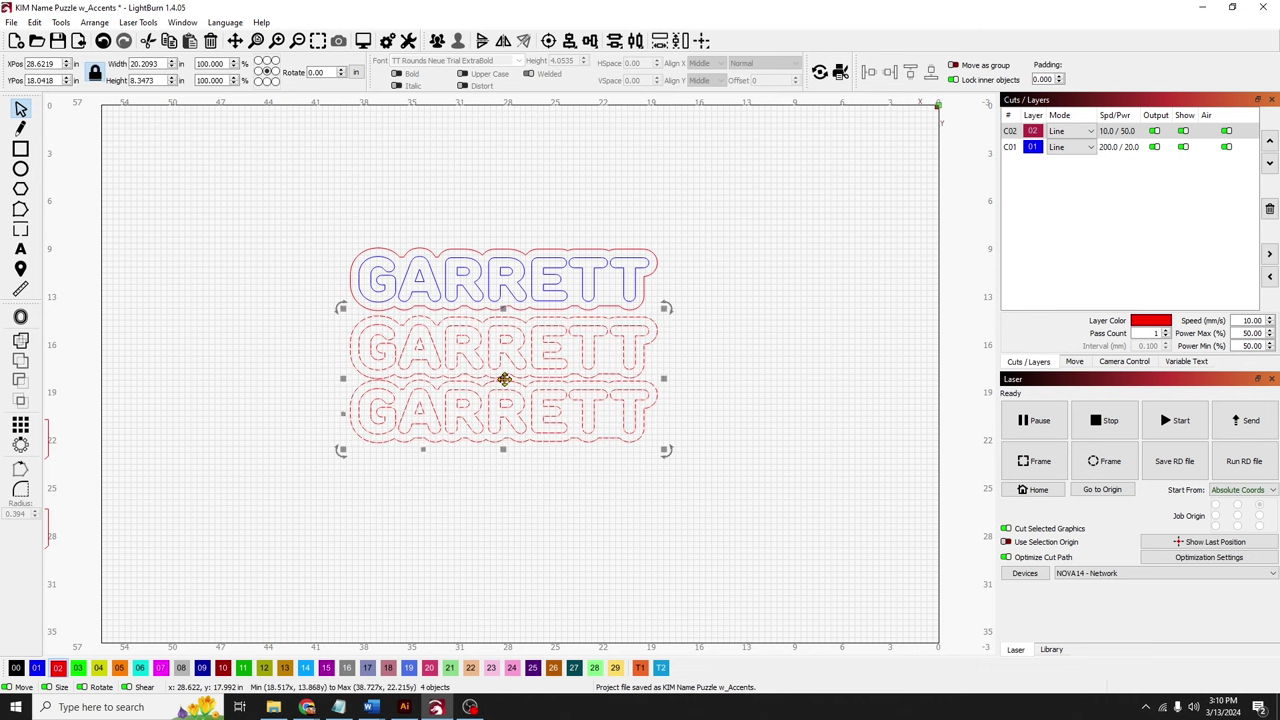
pyautogui.click(700, 358)
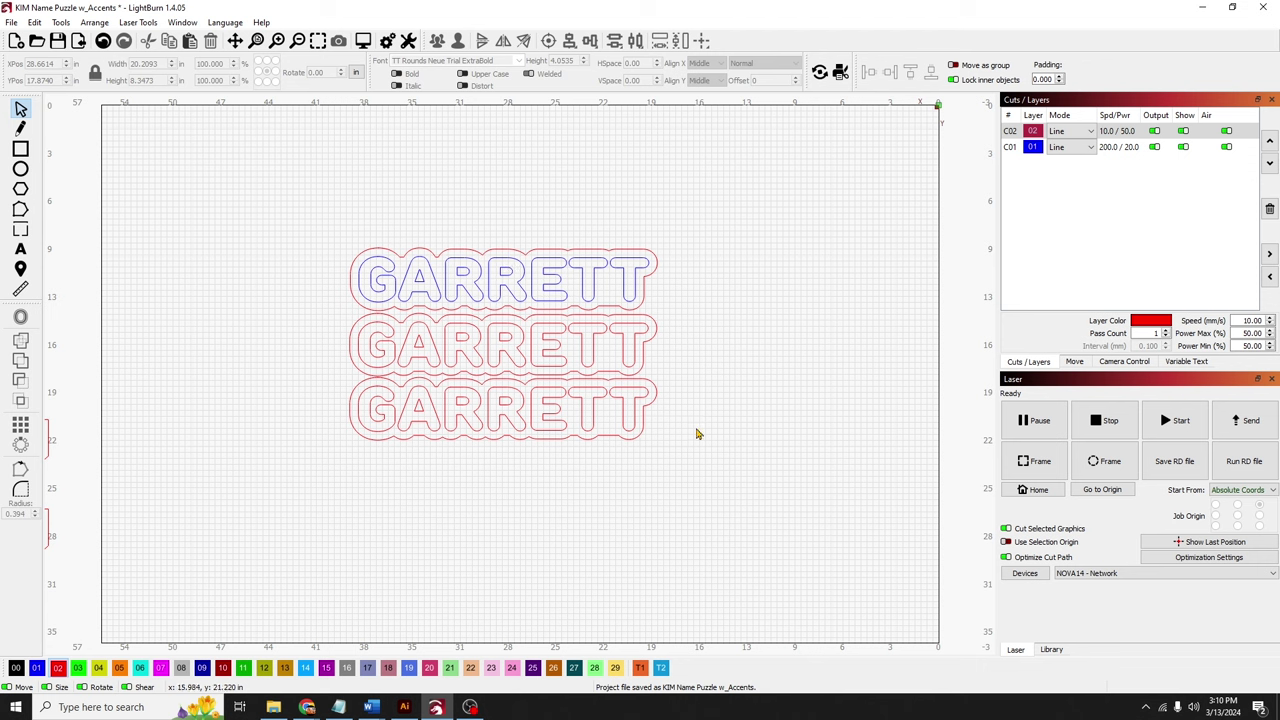
# - Check the overall size of the original name piece and of the whole stack of three pieces
pyautogui.click(645, 275)
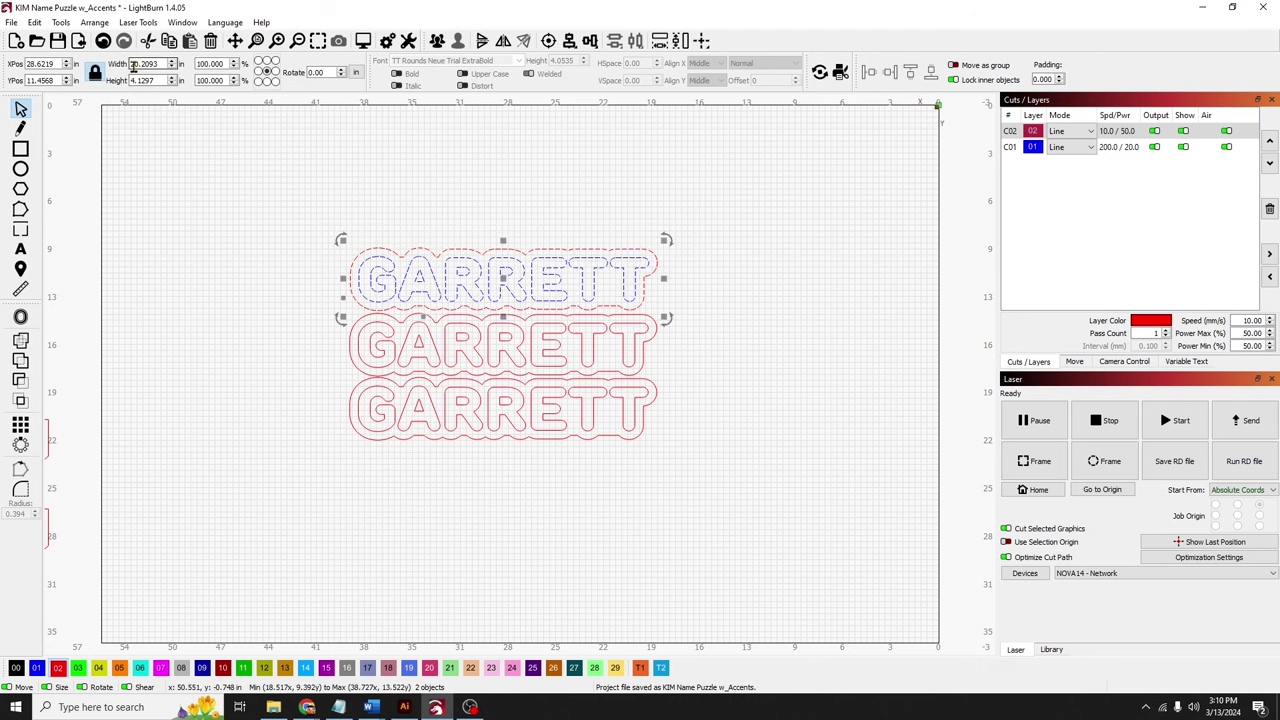
pyautogui.click(165, 163)
pyautogui.moveTo(731, 498); pyautogui.dragTo(286, 224)
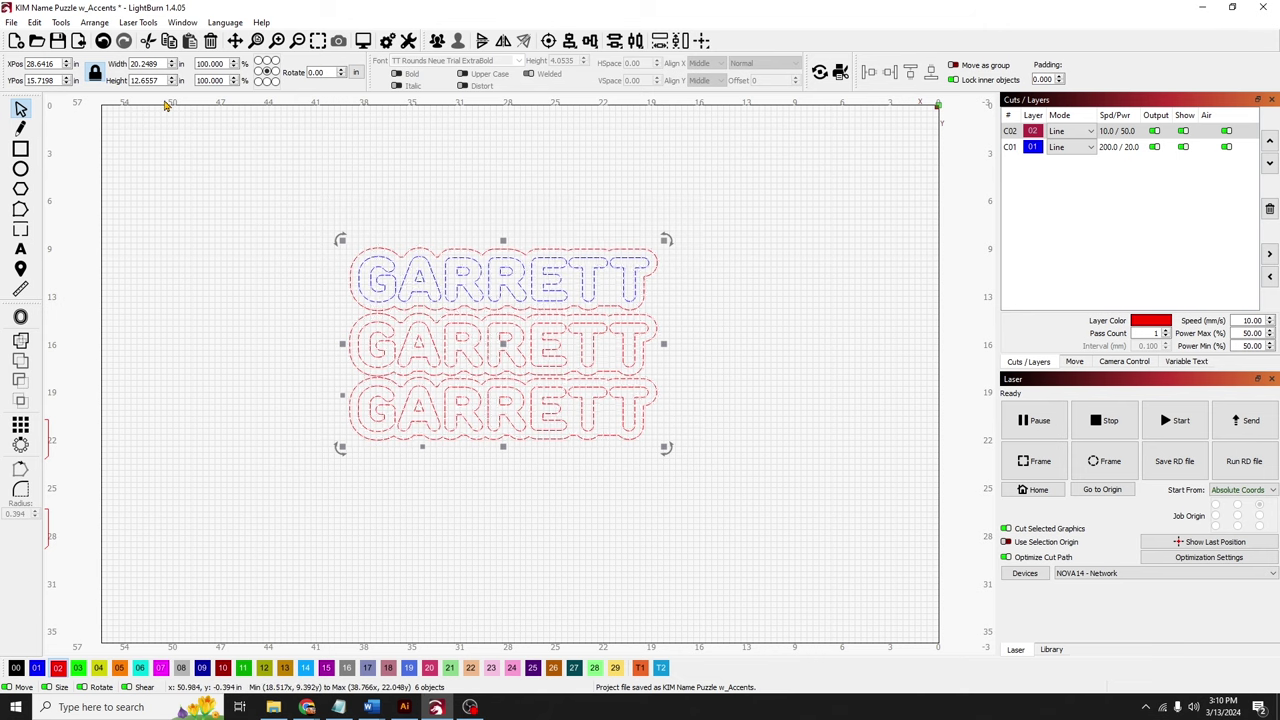
pyautogui.click(254, 174)
# - Draw a rectangle about 19.76 by 4.09 in on red layer 02, just above the original name piece
pyautogui.press('r')
pyautogui.moveTo(361, 174); pyautogui.dragTo(661, 236)
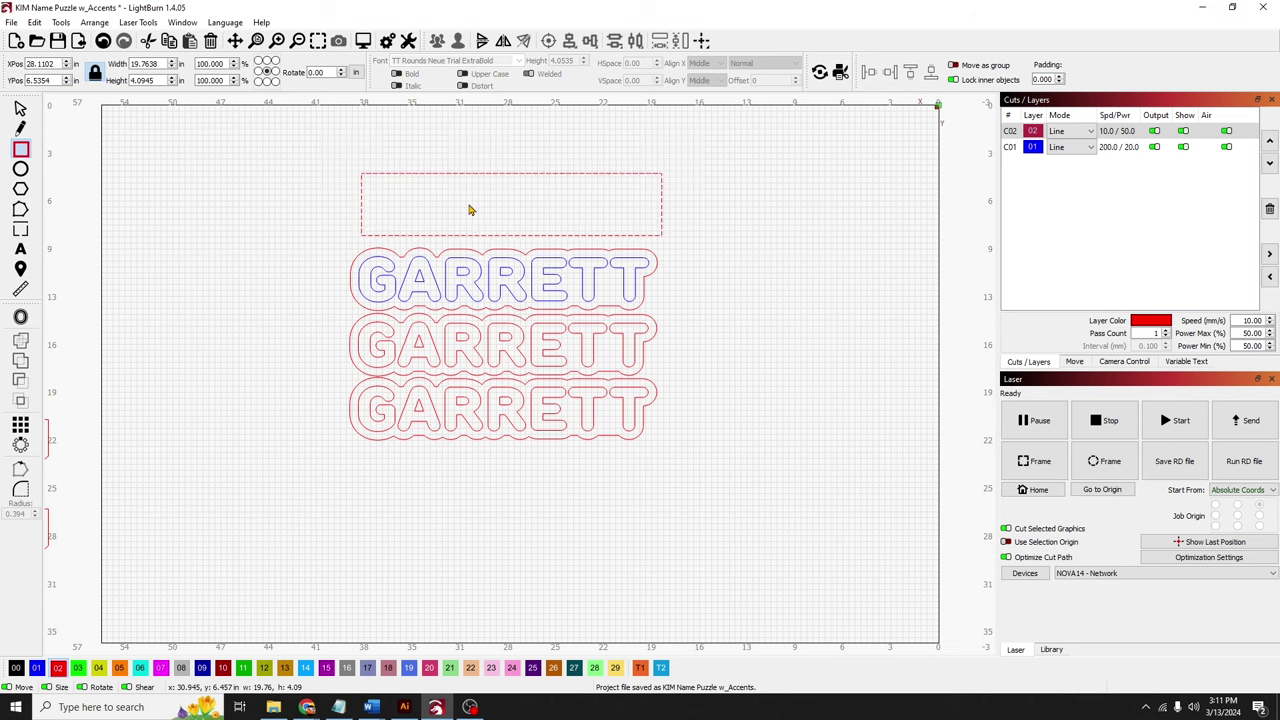
pyautogui.scroll(3, 470, 210)
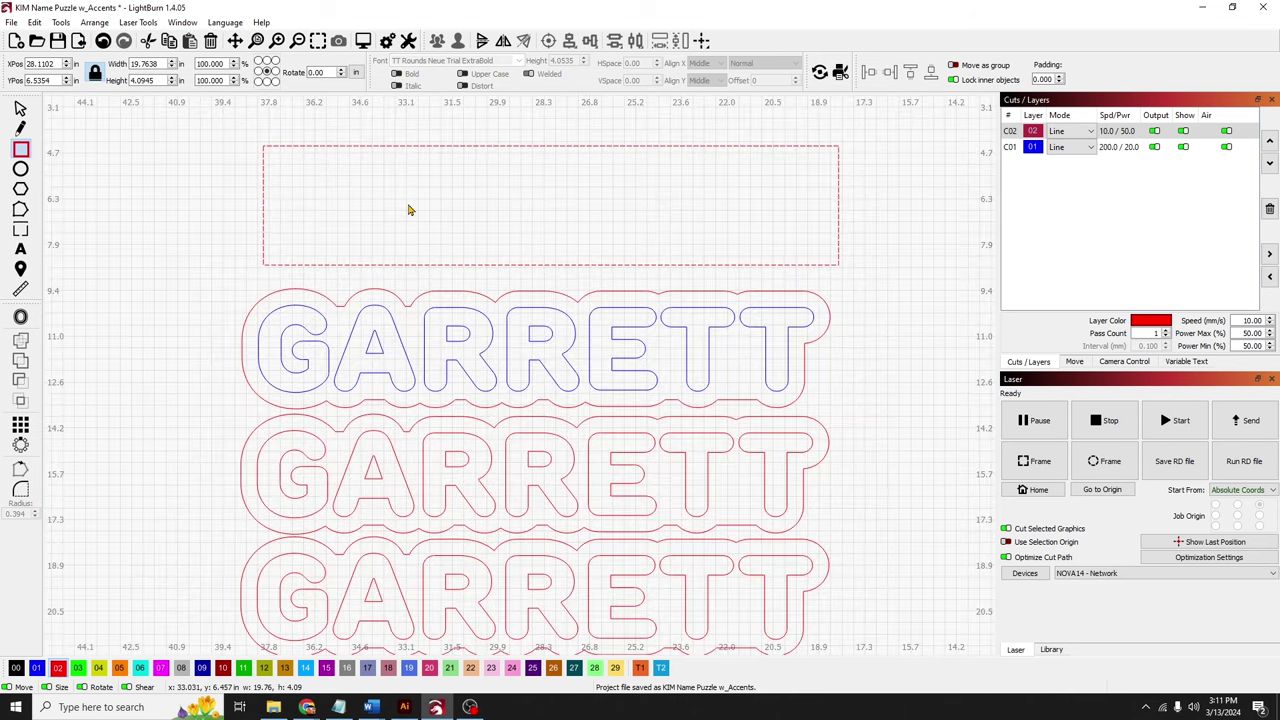
pyautogui.click(21, 108)
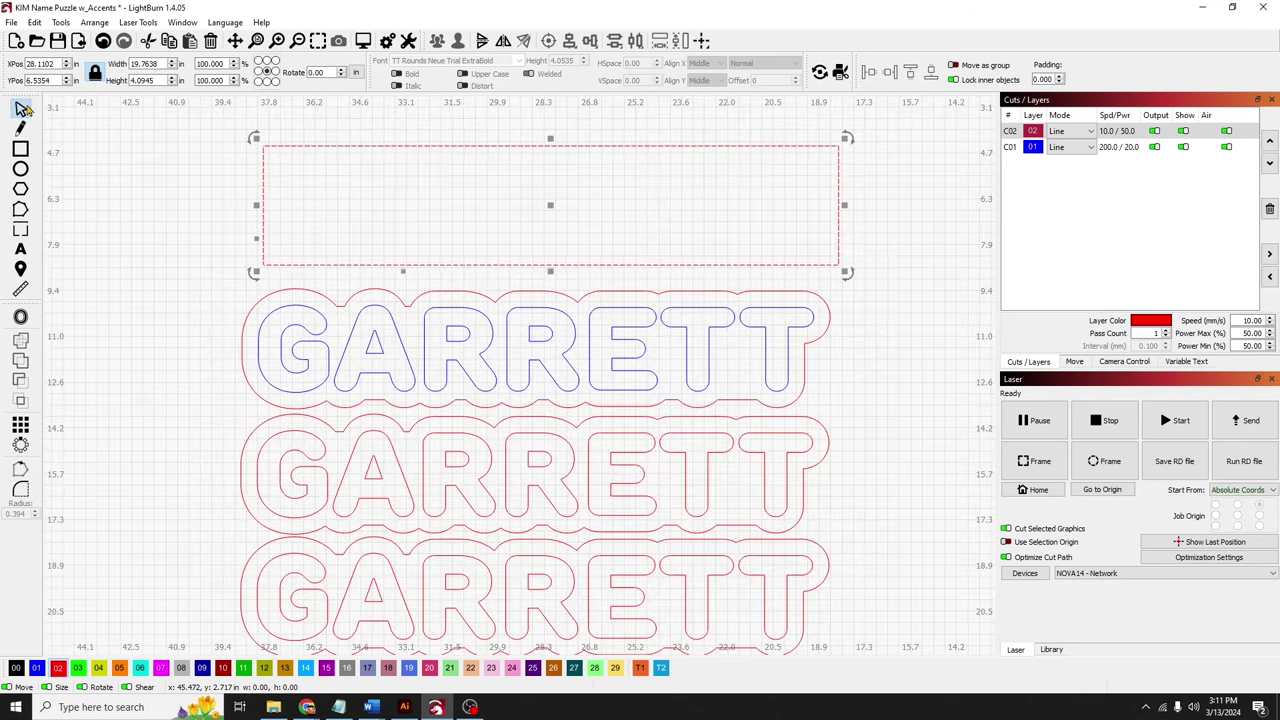
pyautogui.click(315, 178)
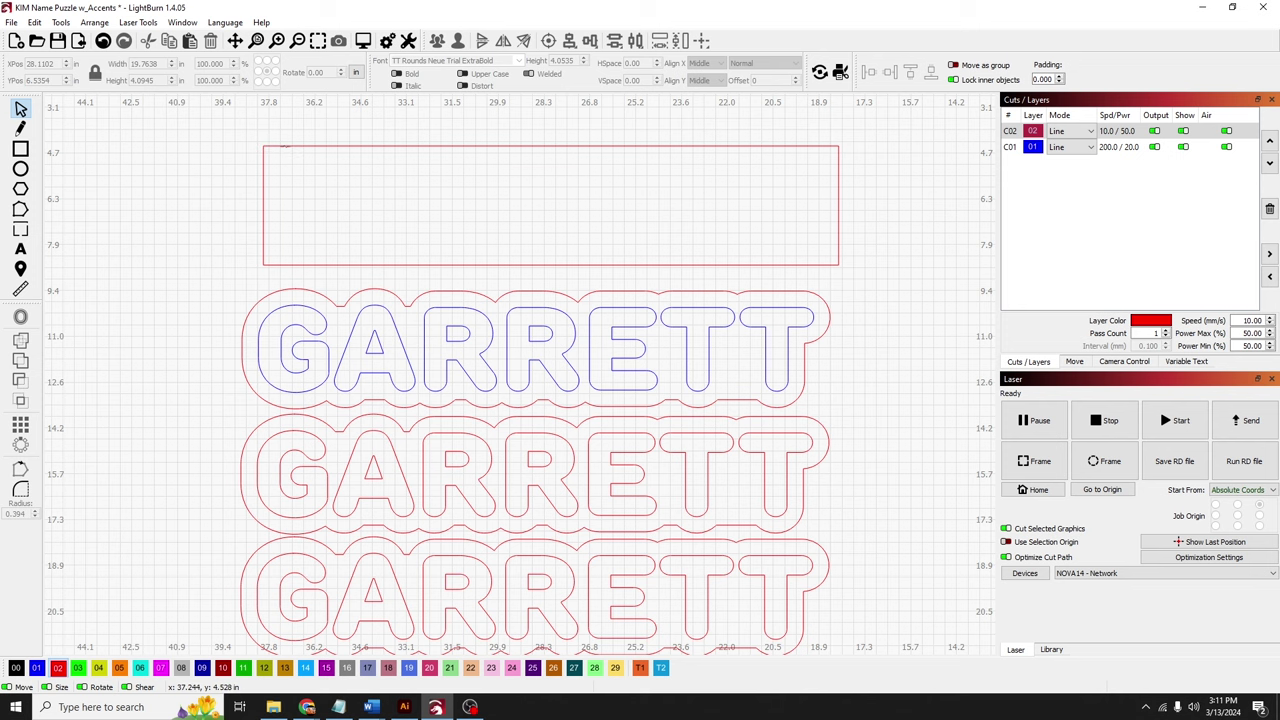
# - Show the shape properties of the new rectangle above the name pieces
pyautogui.click(263, 200)
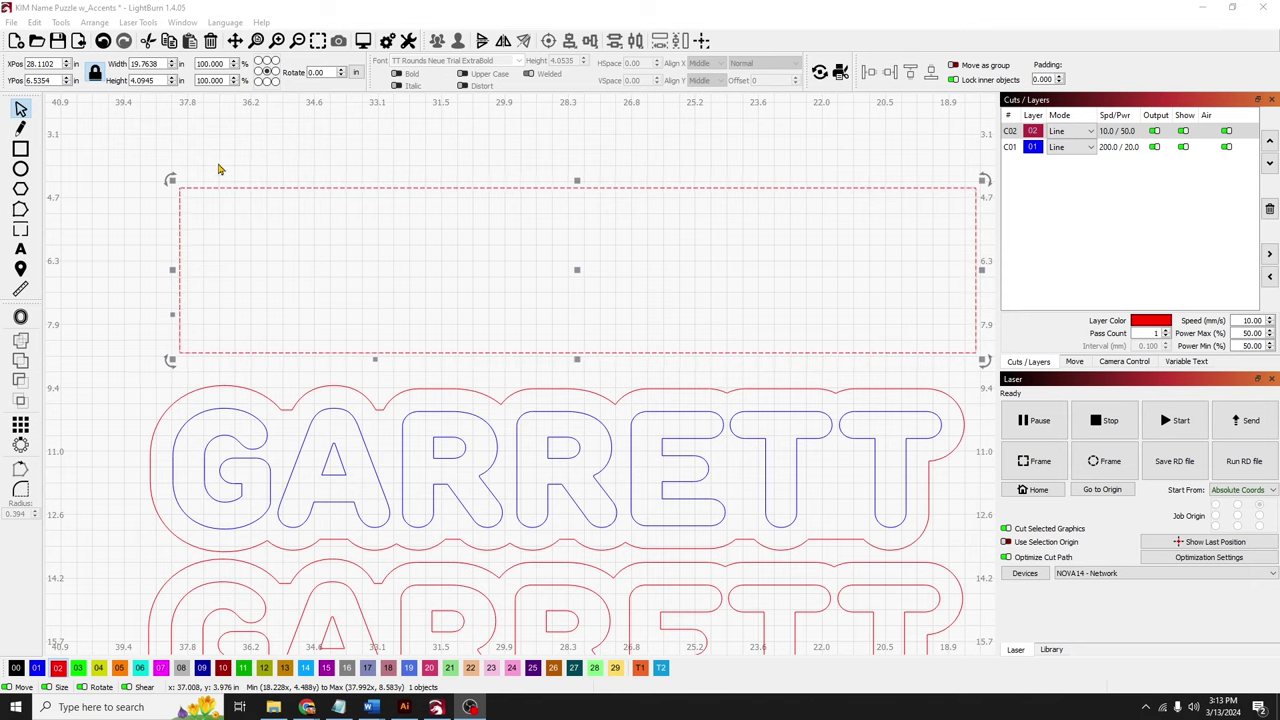
pyautogui.click(182, 22)
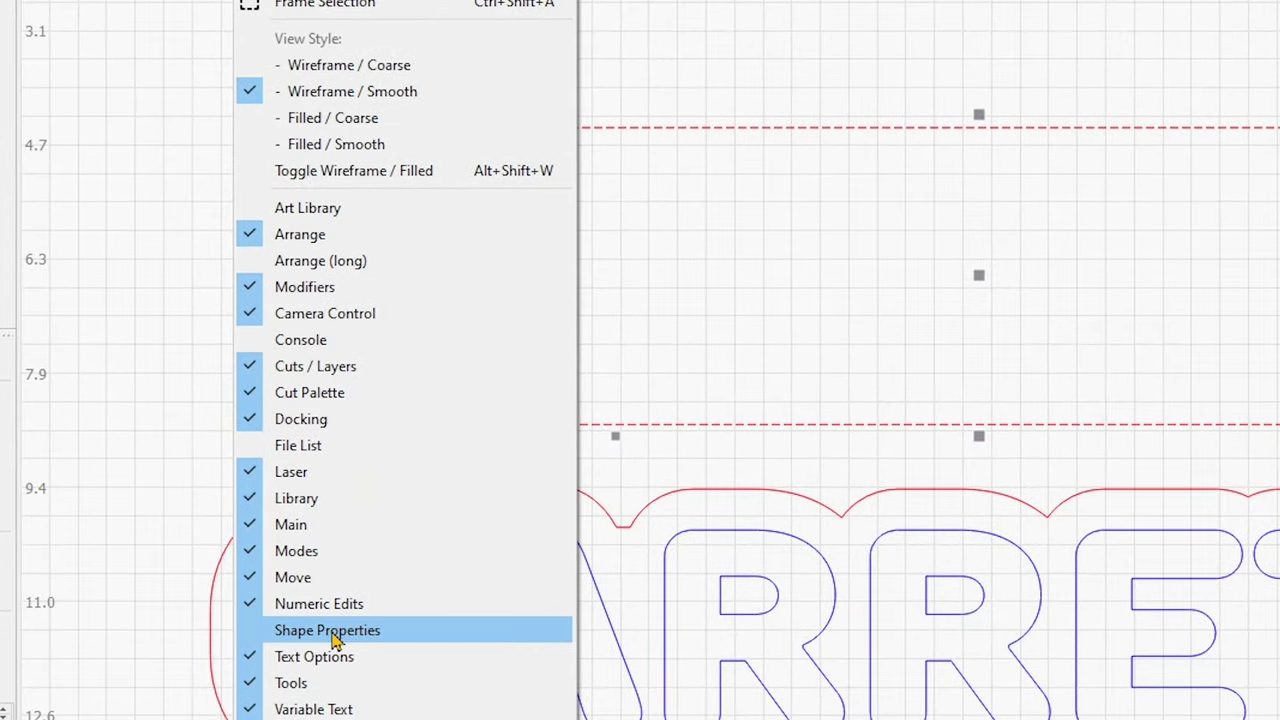
pyautogui.click(333, 630)
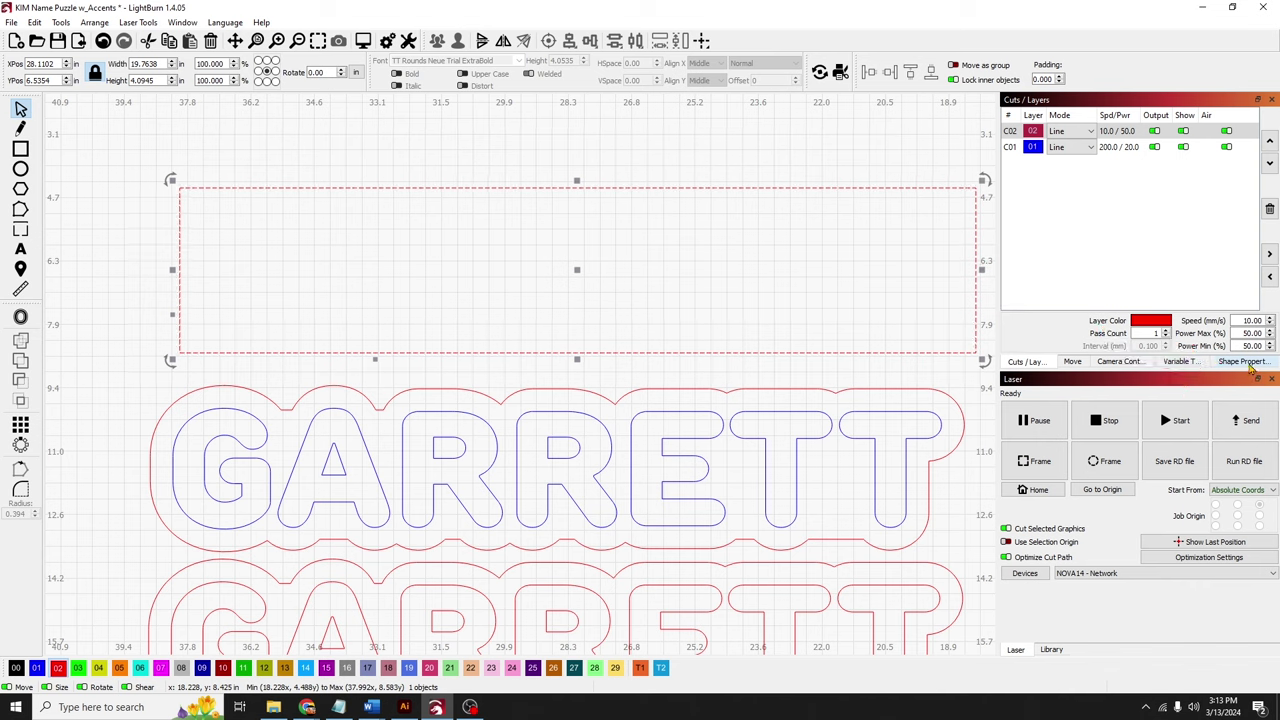
pyautogui.click(1248, 364)
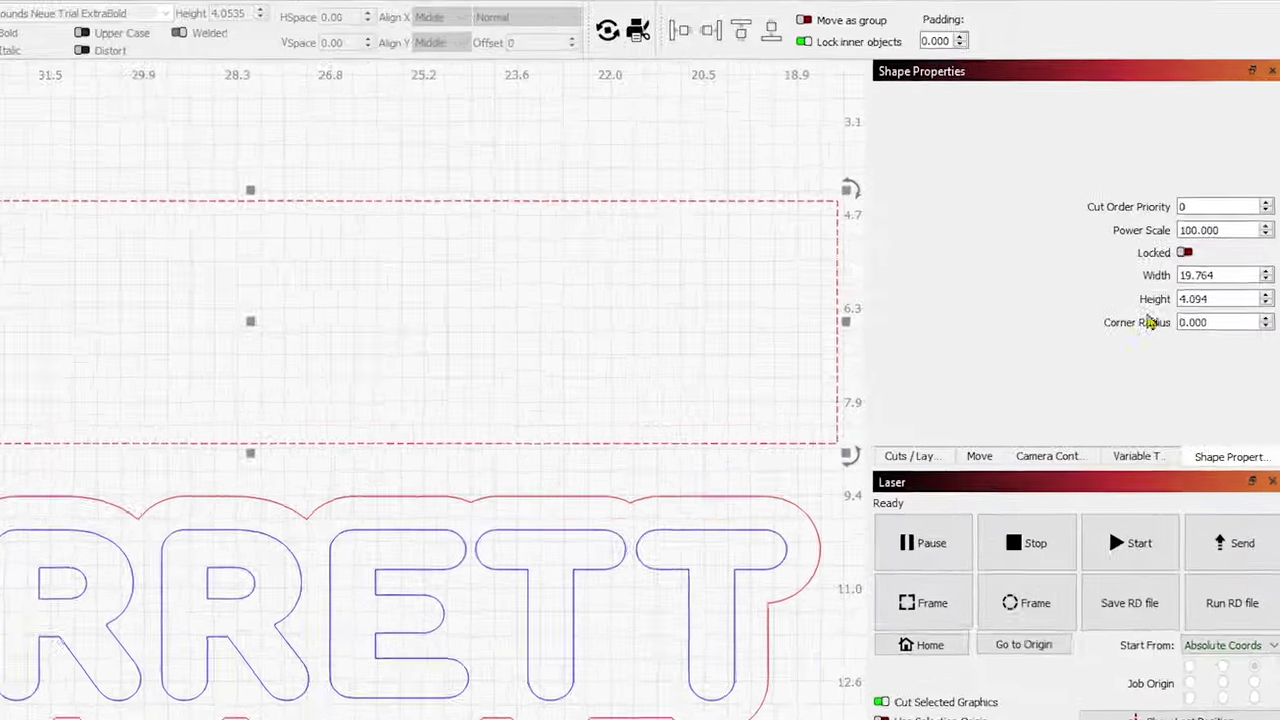
# - Set the rectangle's corner radius to 0.125 in
pyautogui.click(1264, 389)
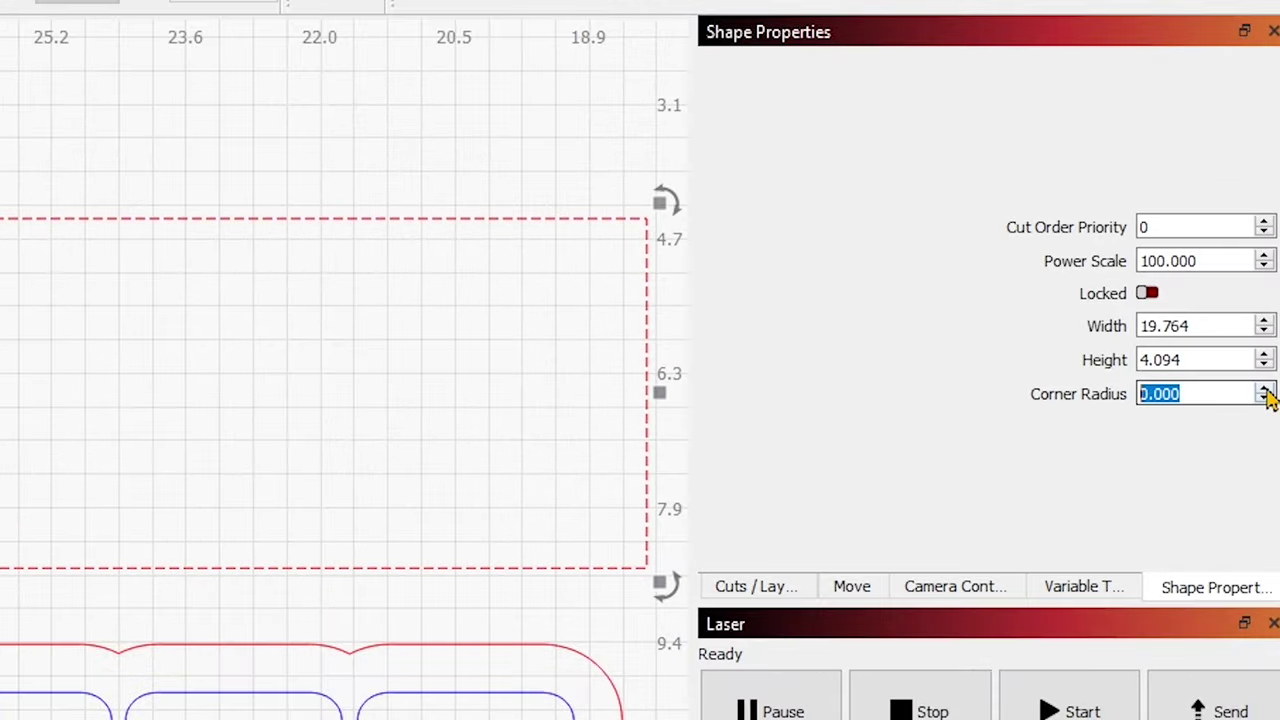
pyautogui.click(1264, 400)
pyautogui.click(1176, 393)
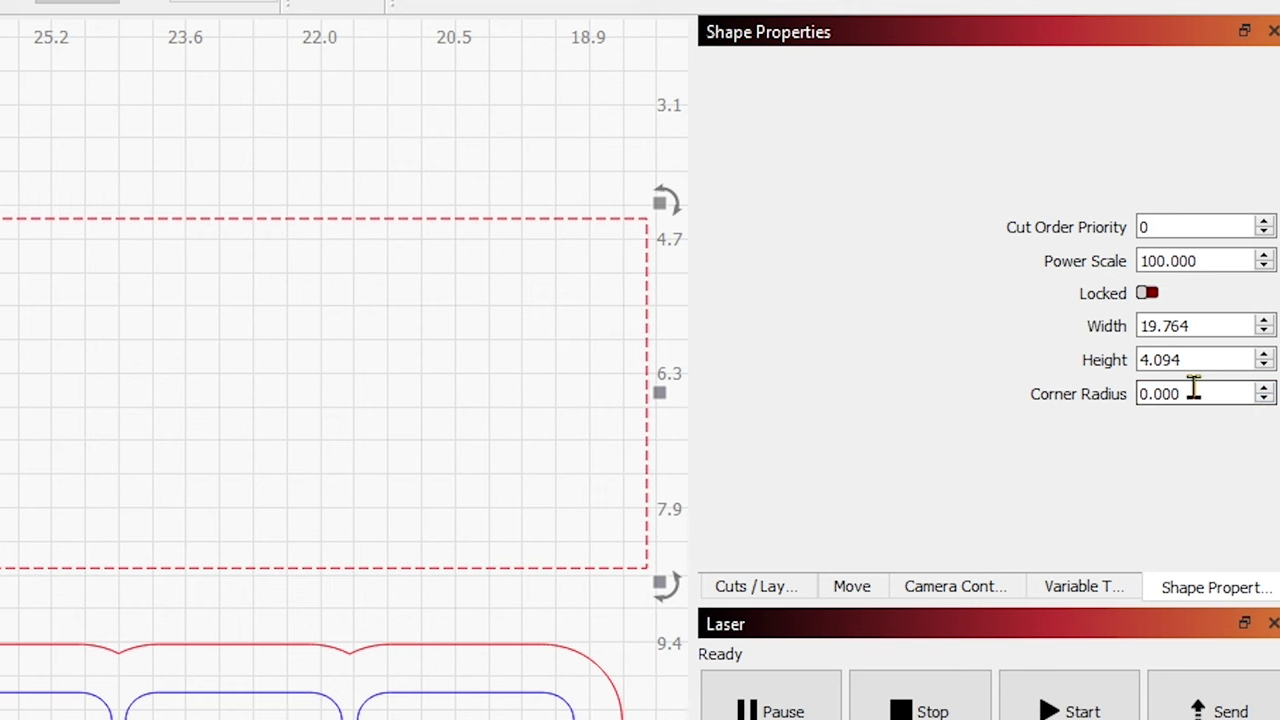
pyautogui.moveTo(1172, 390); pyautogui.dragTo(1160, 390)
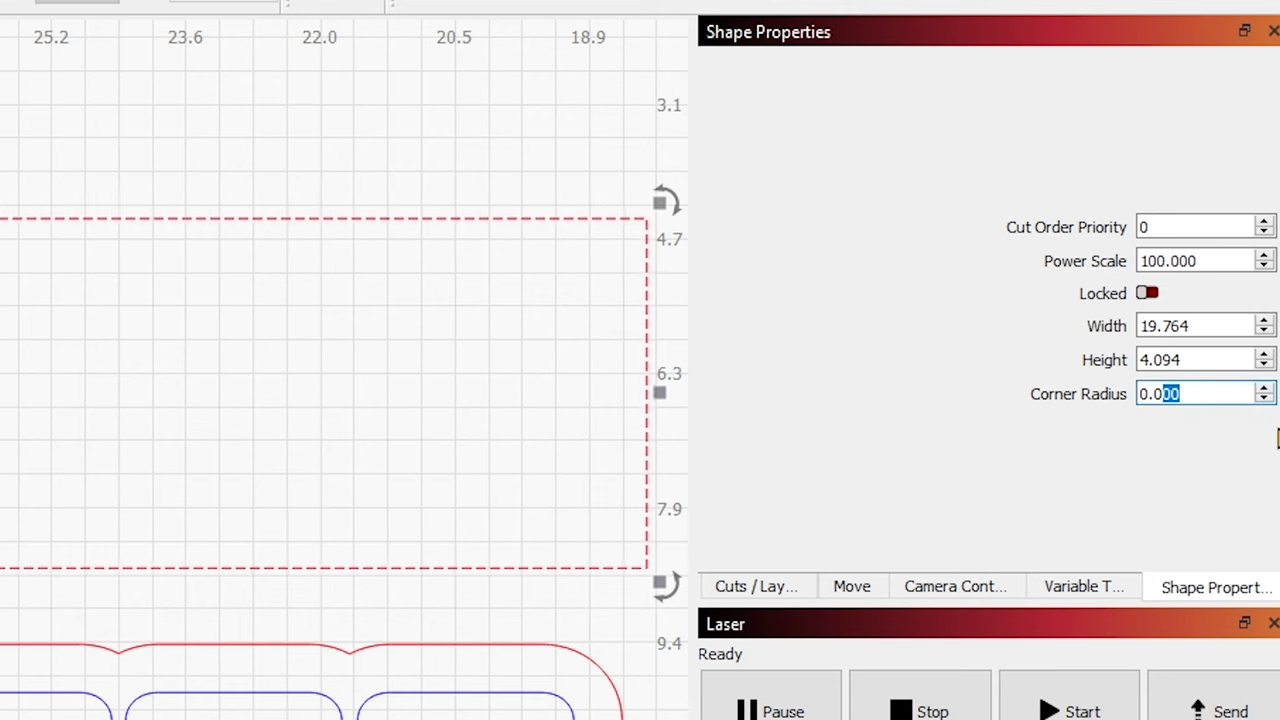
pyautogui.press('BackSpace')
pyautogui.press('BackSpace')
pyautogui.write('125')
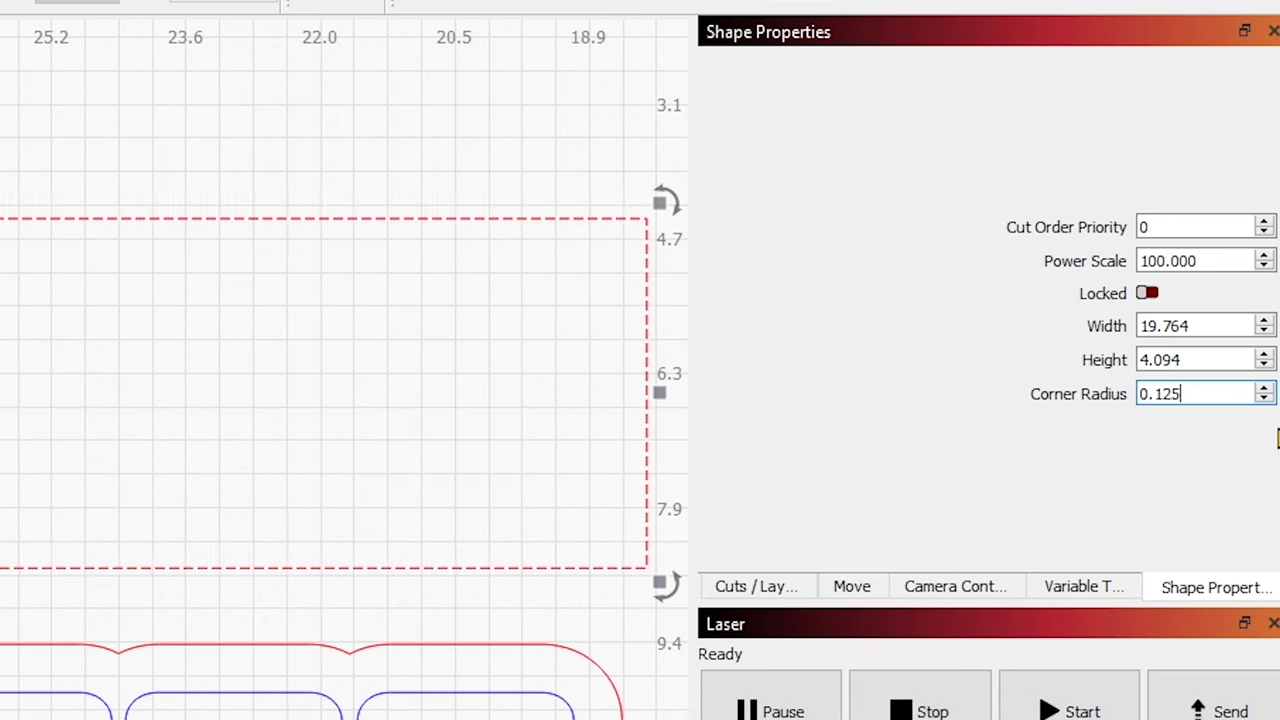
pyautogui.press('Return')
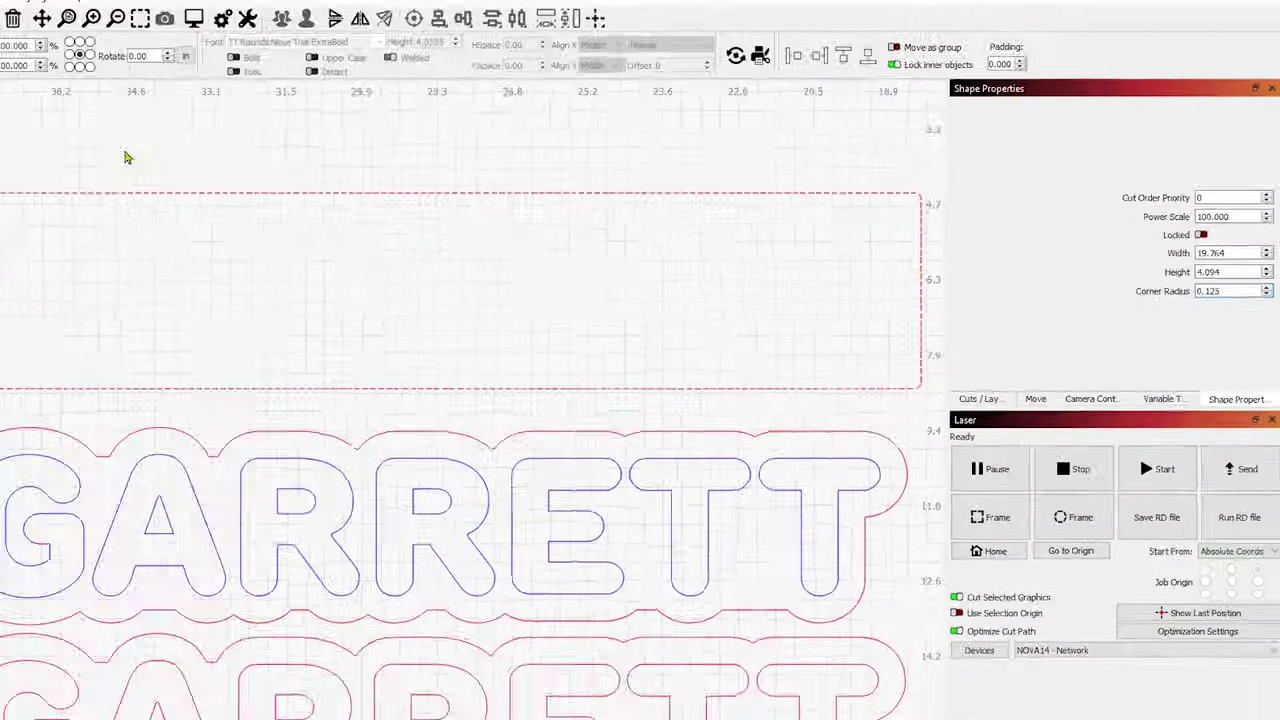
pyautogui.click(0, 613)
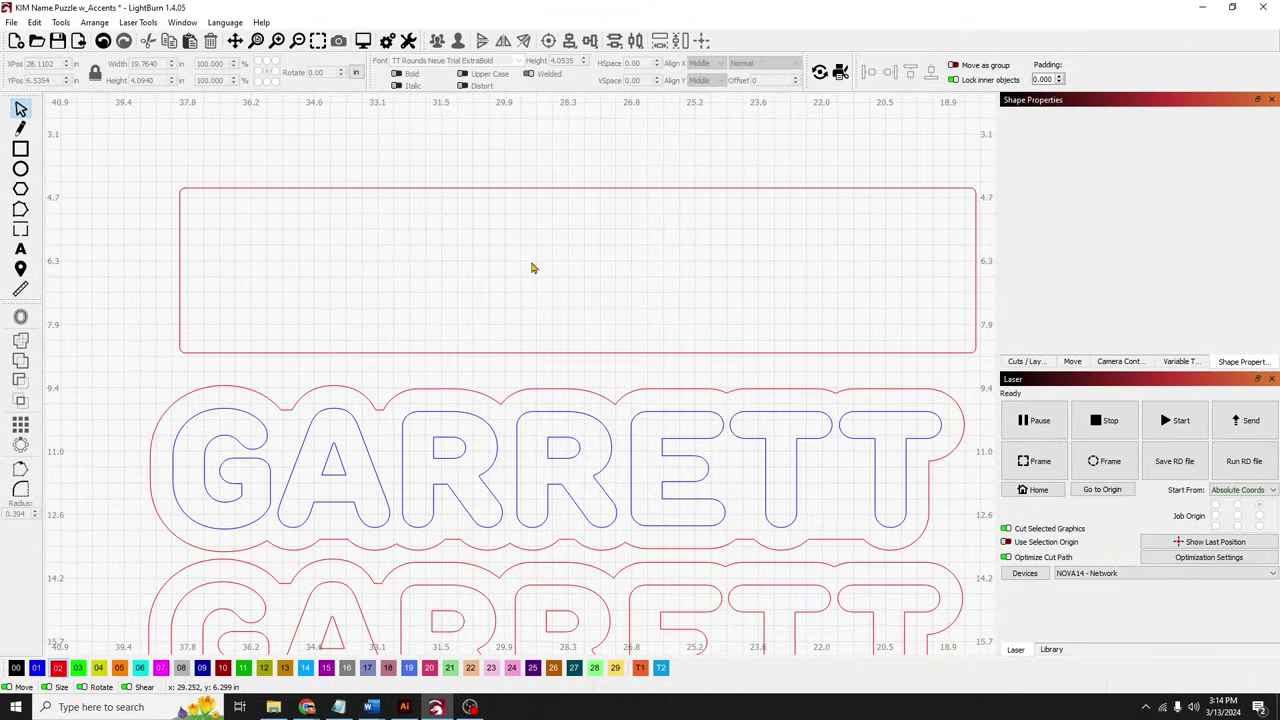
# - Place a copy of the blue name text inside the rounded rectangle and stretch the rectangle's left side to a width of about 20.54 in
pyautogui.click(516, 457)
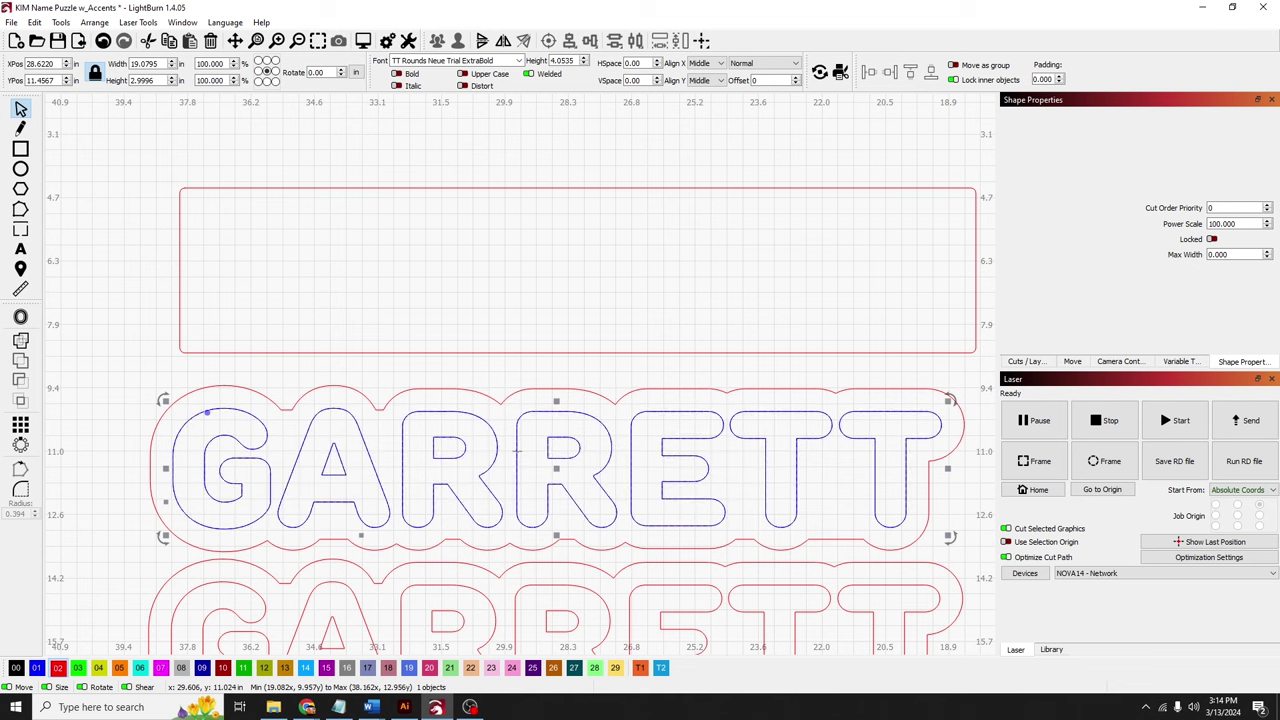
pyautogui.moveTo(562, 474); pyautogui.dragTo(560, 272)
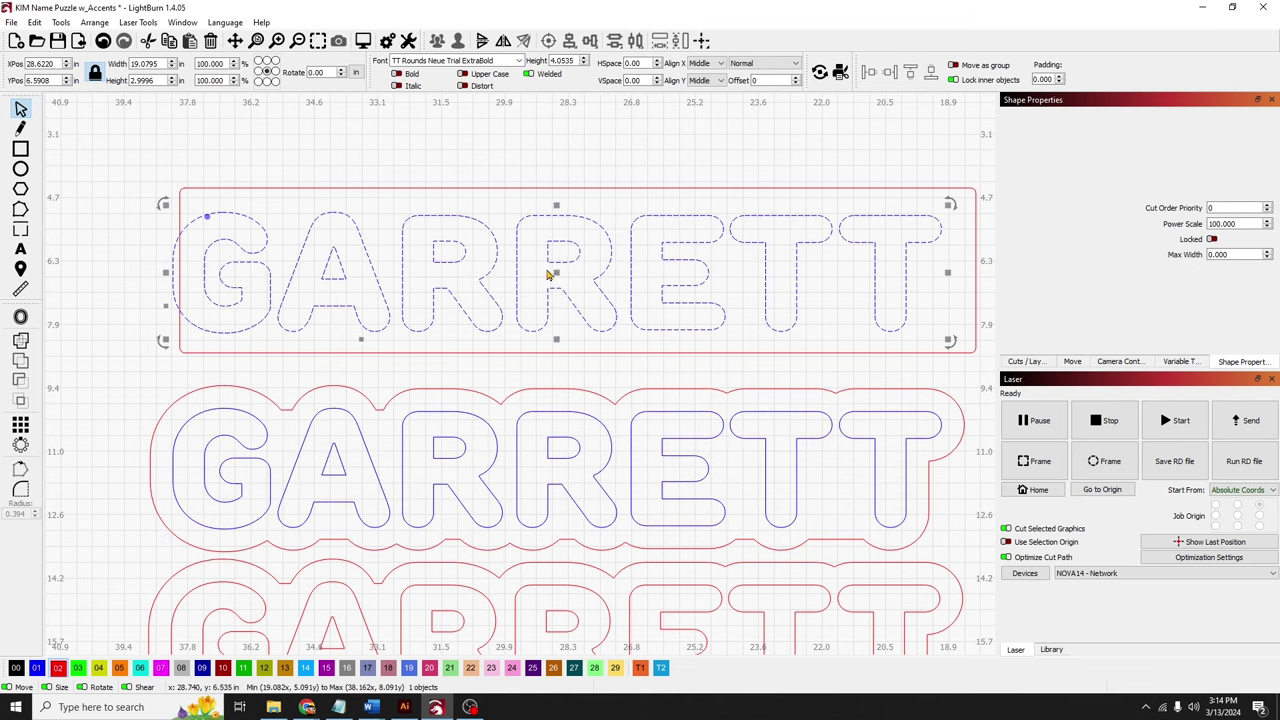
pyautogui.click(360, 201)
pyautogui.moveTo(287, 198); pyautogui.dragTo(219, 182)
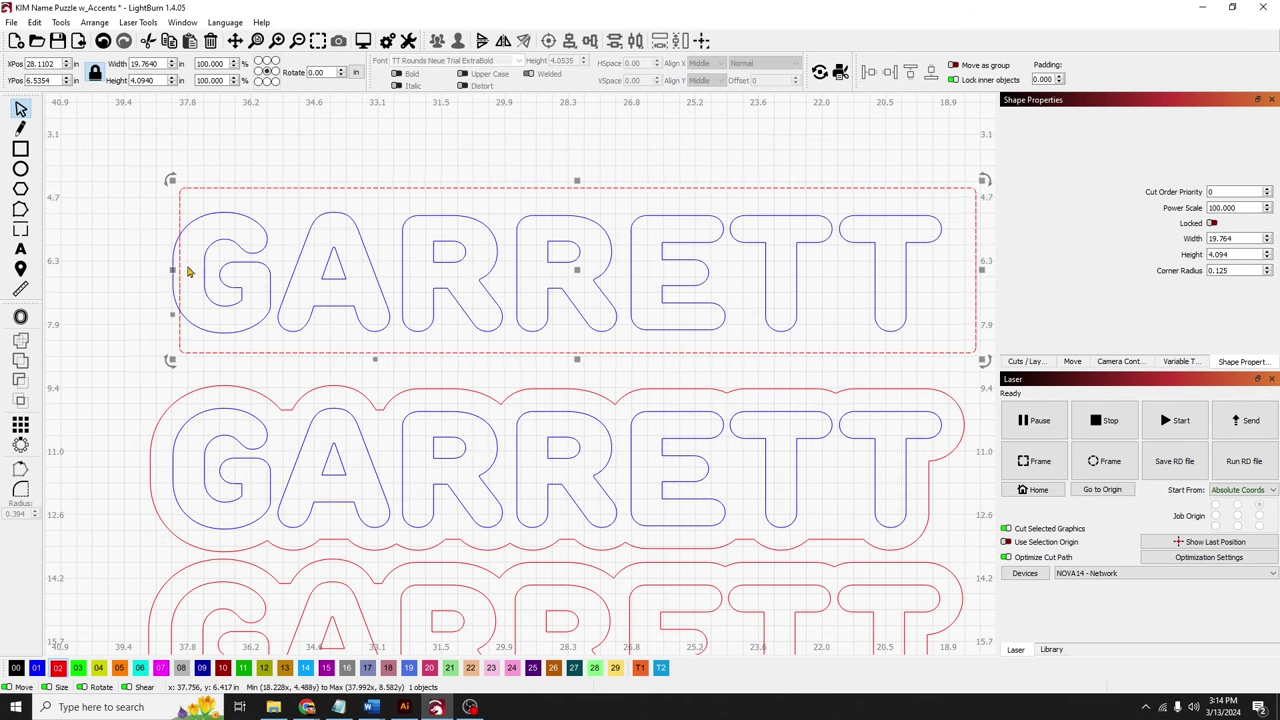
pyautogui.moveTo(177, 268); pyautogui.dragTo(137, 273)
pyautogui.click(478, 134)
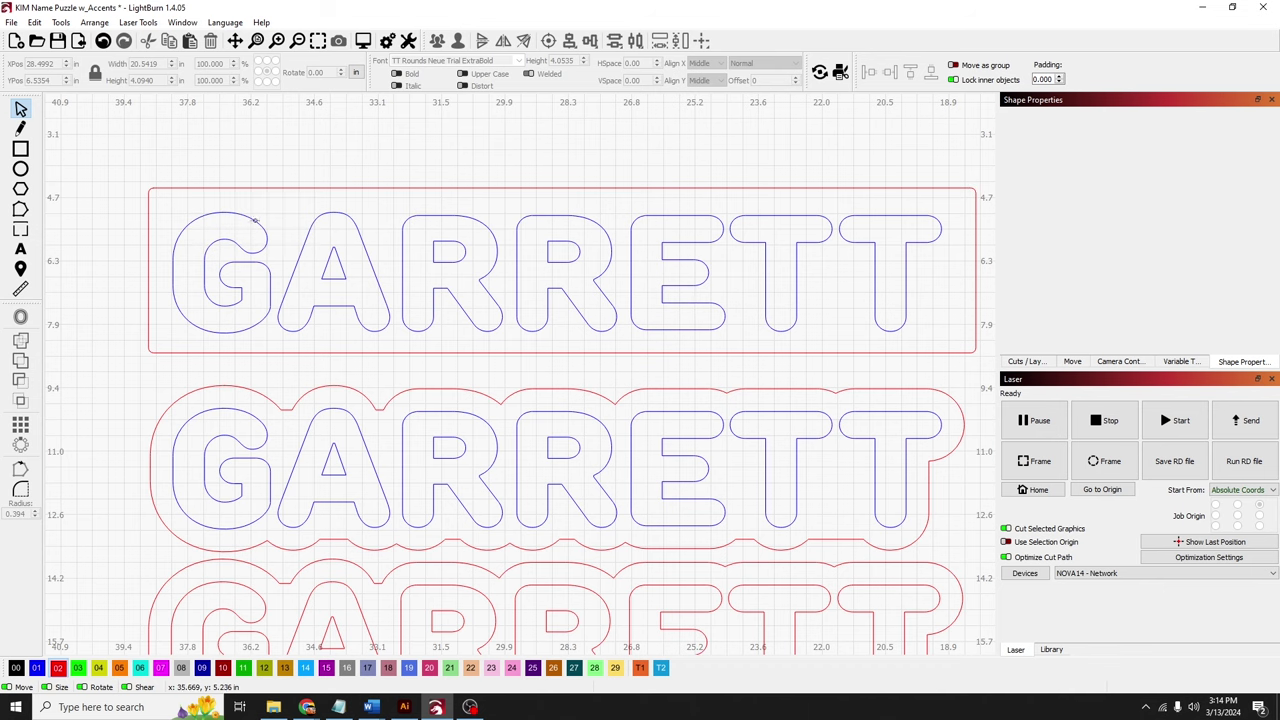
pyautogui.scroll(-5, 380, 340)
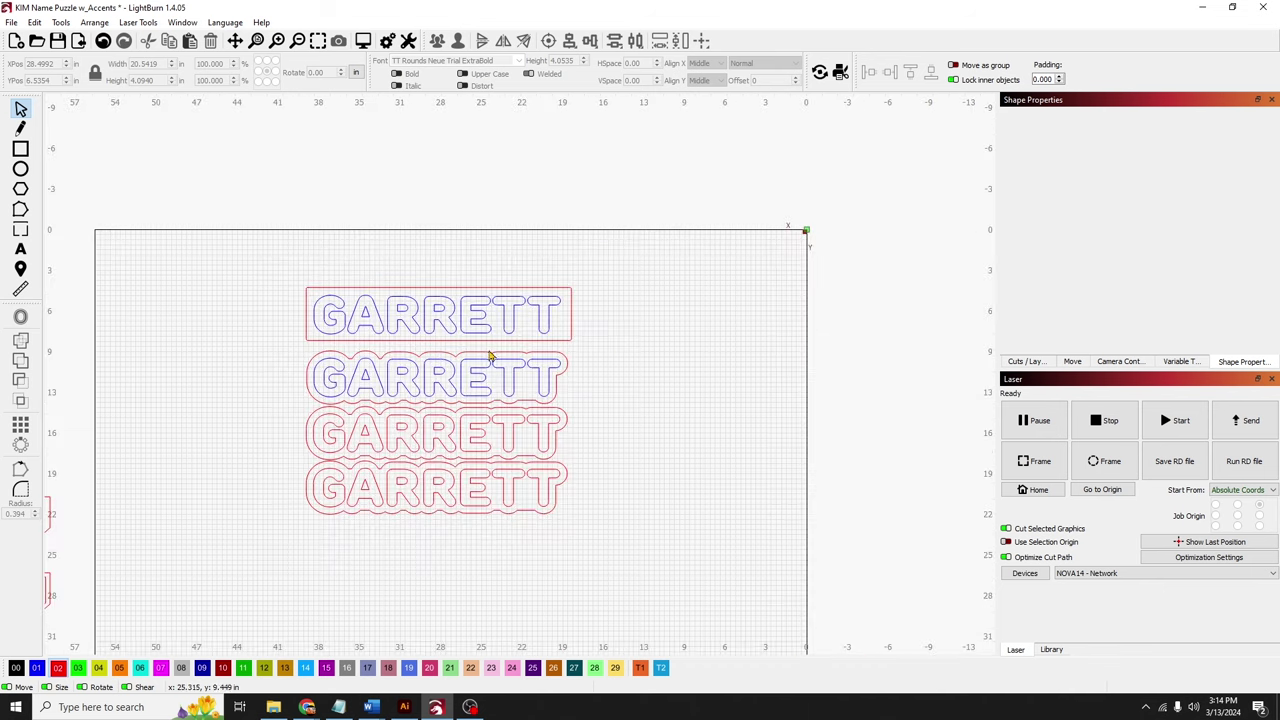